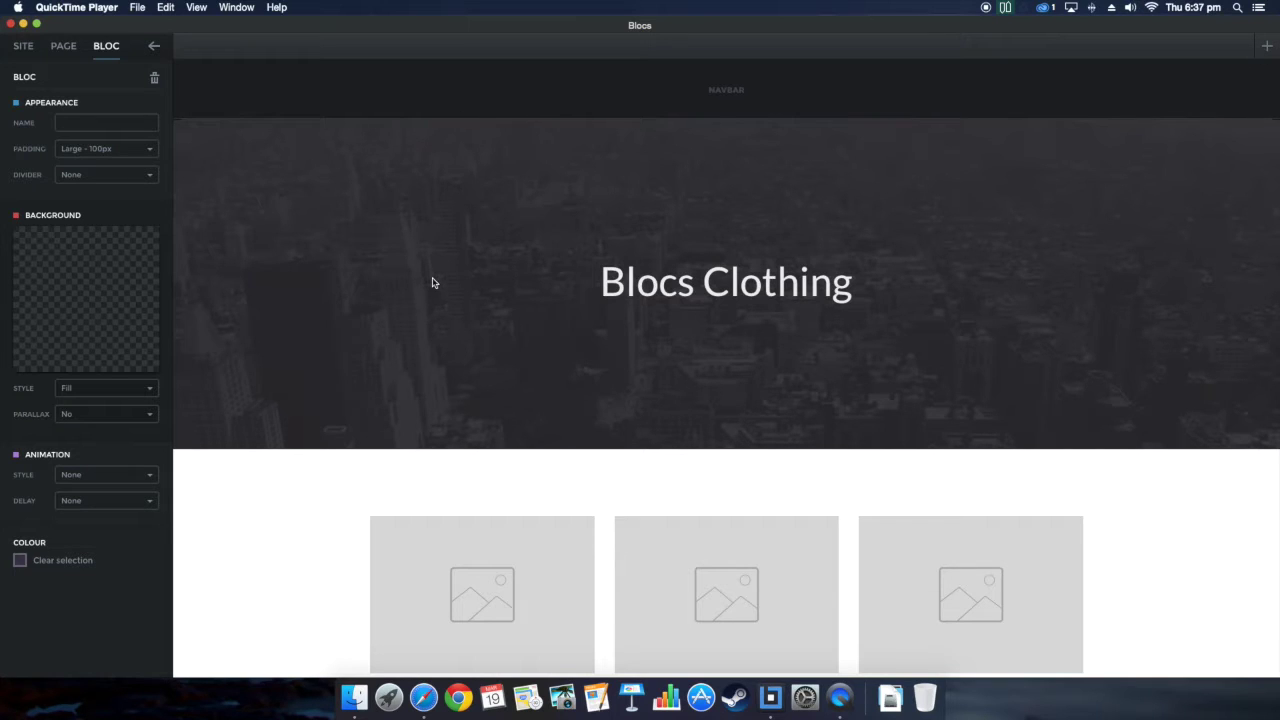
- Review the Blocs Clothing page's Mens, Womens, Kids tiles and card section, then switch to Gumroad in Safari
scroll(432, 286, down, 2)
scroll(432, 286, down, 5)
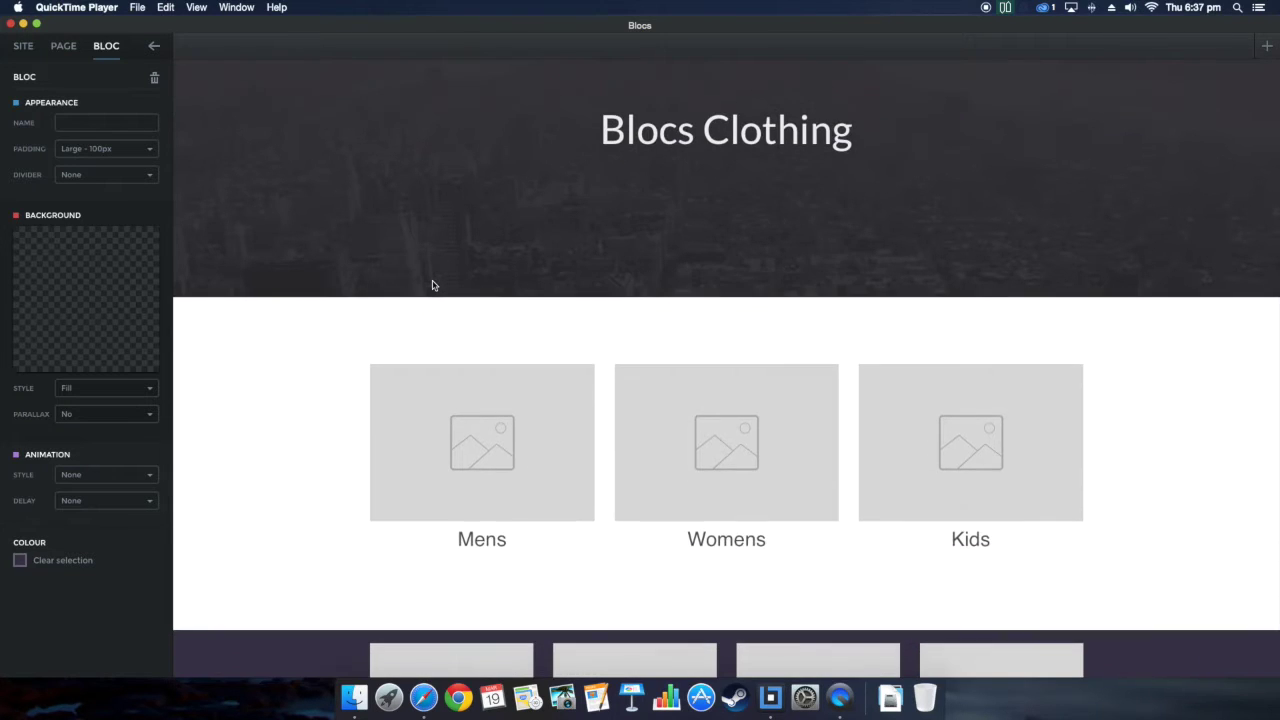
scroll(432, 286, down, 3)
scroll(432, 286, up, 2)
scroll(432, 286, up, 5)
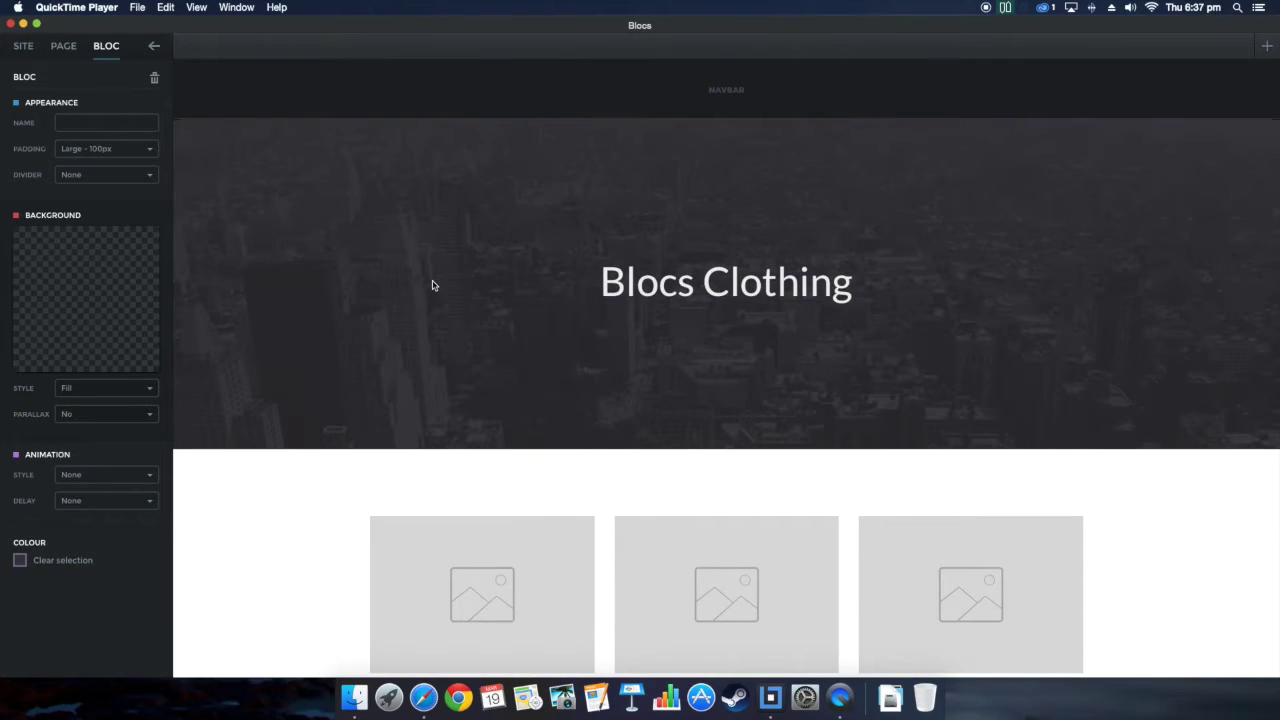
scroll(432, 286, down, 3)
scroll(432, 286, down, 2)
scroll(432, 286, down, 2)
scroll(432, 286, down, 5)
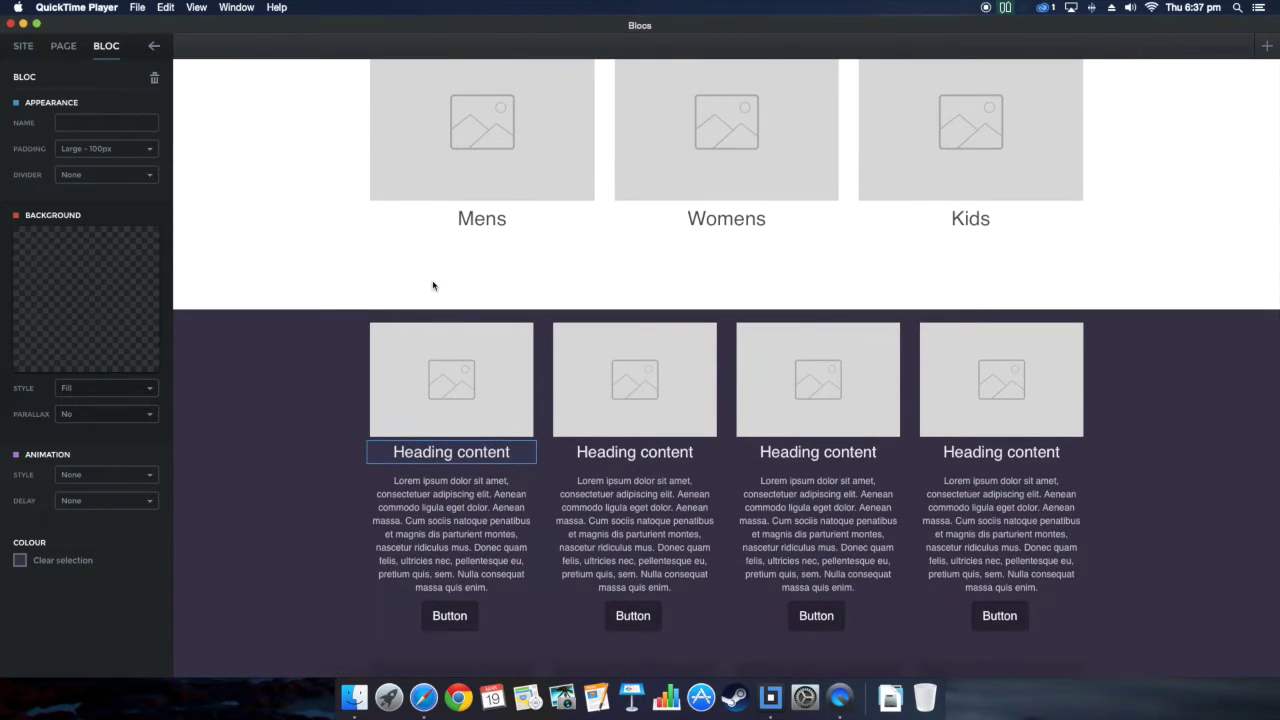
scroll(432, 286, down, 4)
scroll(432, 286, down, 2)
scroll(432, 286, down, 5)
scroll(432, 286, down, 5)
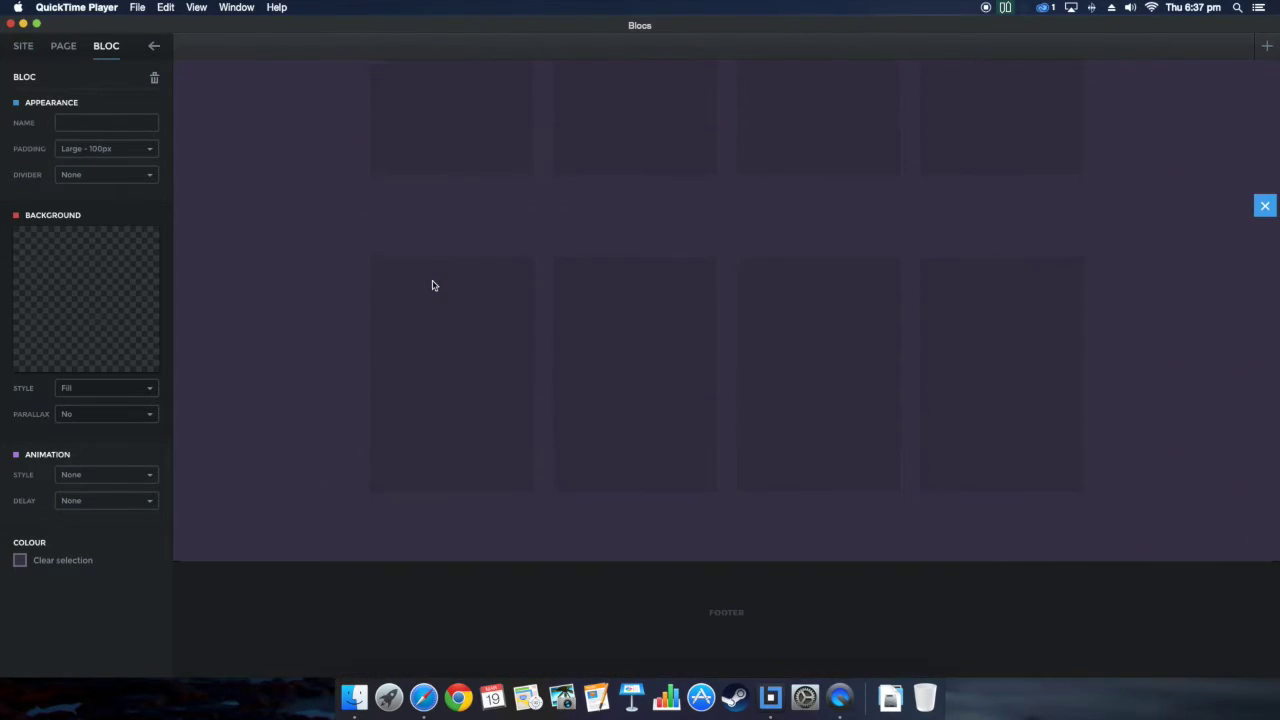
scroll(432, 286, up, 3)
scroll(432, 286, up, 5)
scroll(432, 286, up, 3)
scroll(432, 286, up, 2)
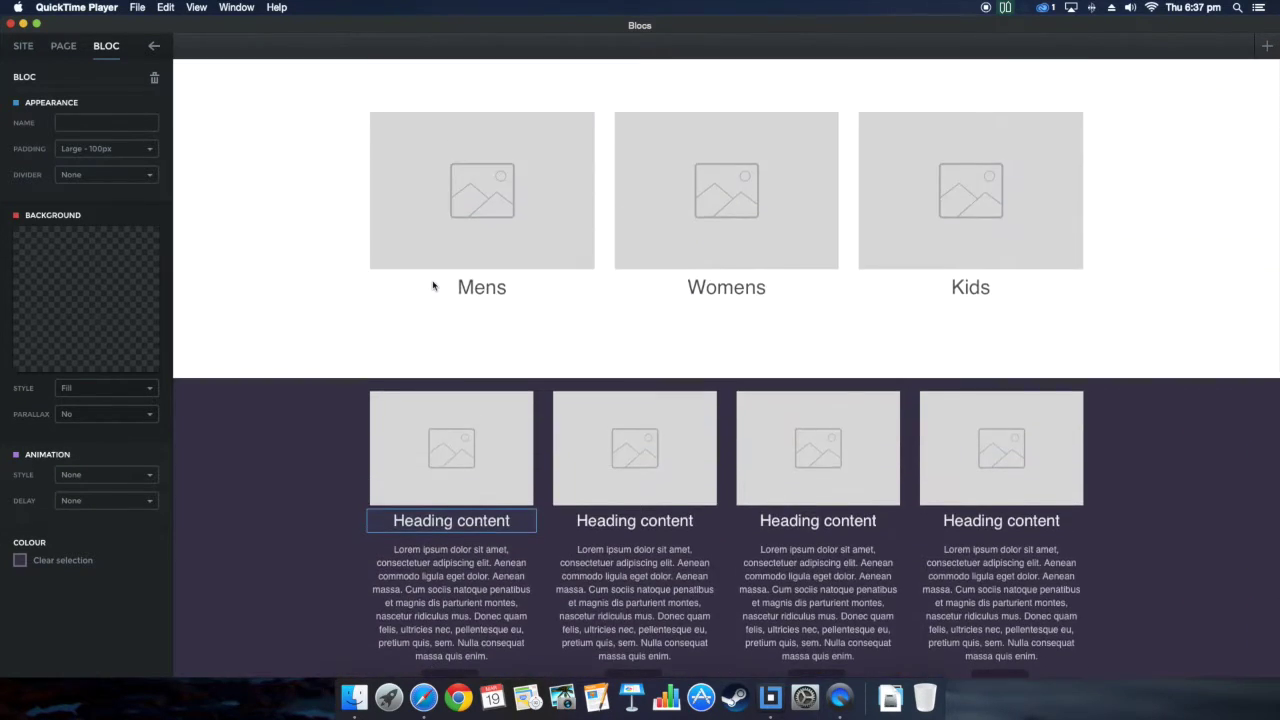
scroll(433, 286, up, 4)
scroll(433, 286, up, 5)
scroll(433, 286, up, 1)
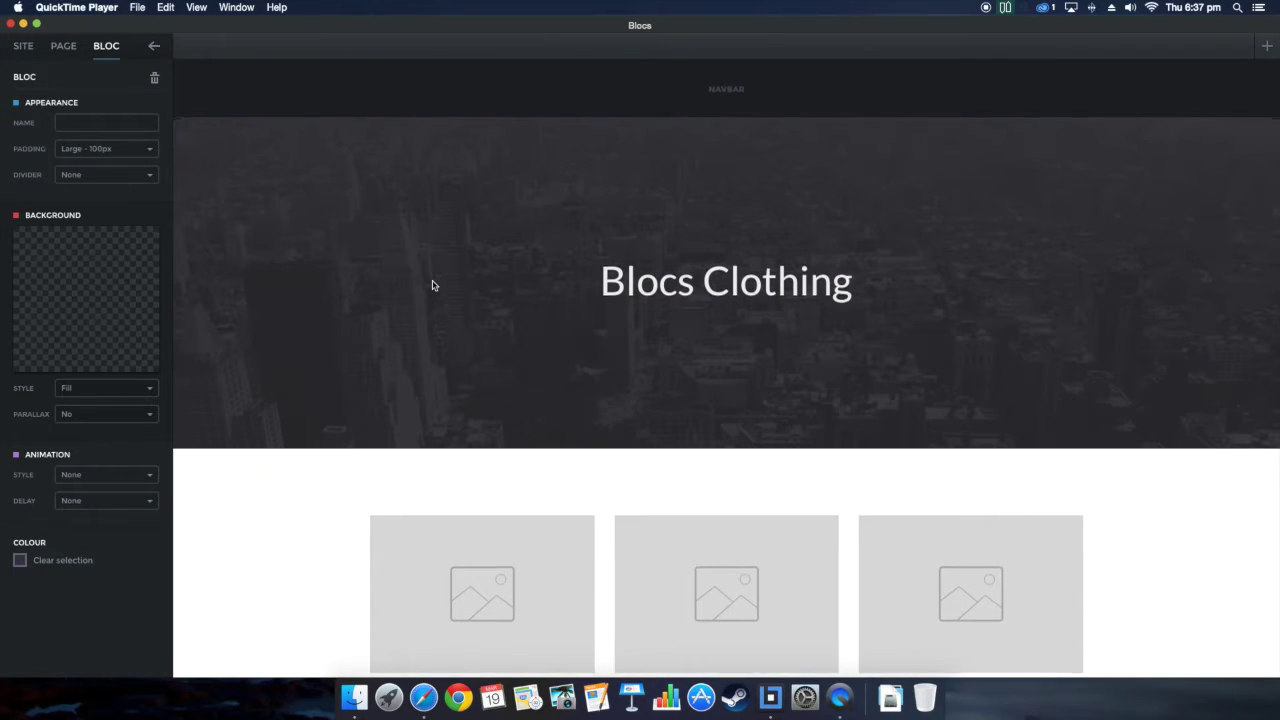
scroll(432, 285, down, 1)
scroll(433, 282, down, 5)
scroll(435, 293, down, 1)
scroll(436, 307, up, 3)
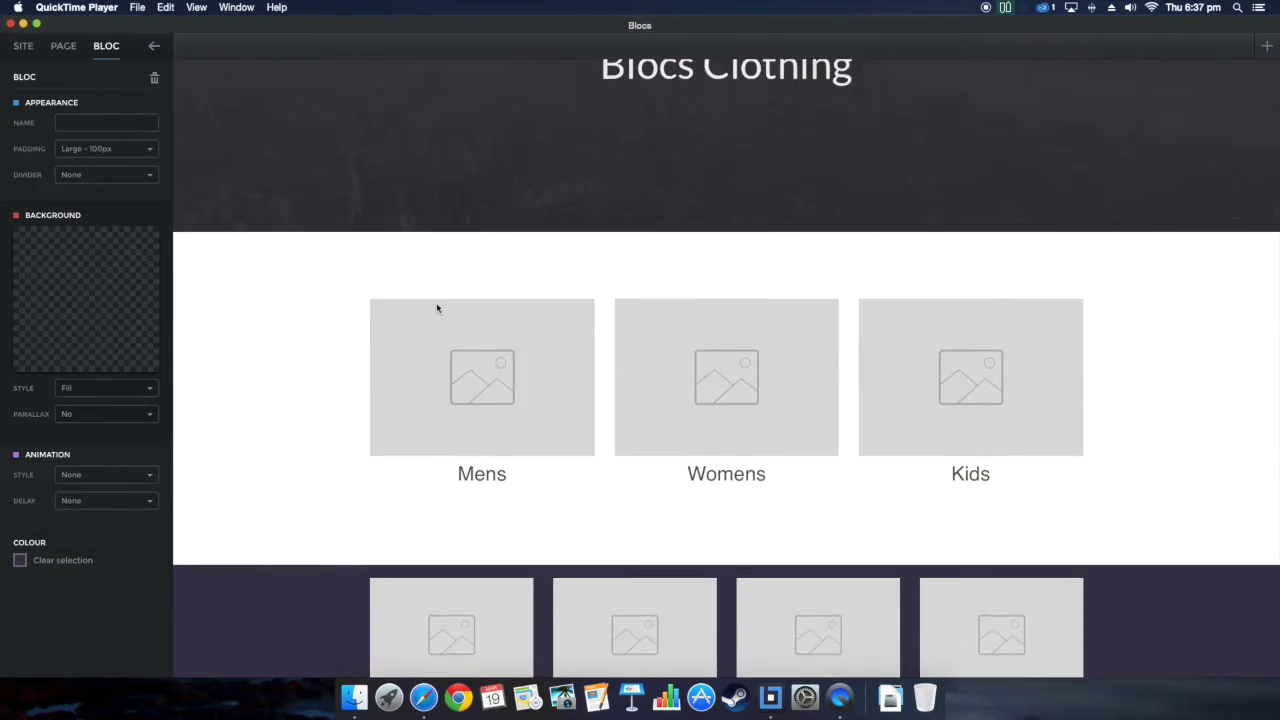
scroll(436, 308, up, 3)
scroll(436, 308, up, 2)
scroll(436, 308, down, 2)
scroll(436, 308, up, 3)
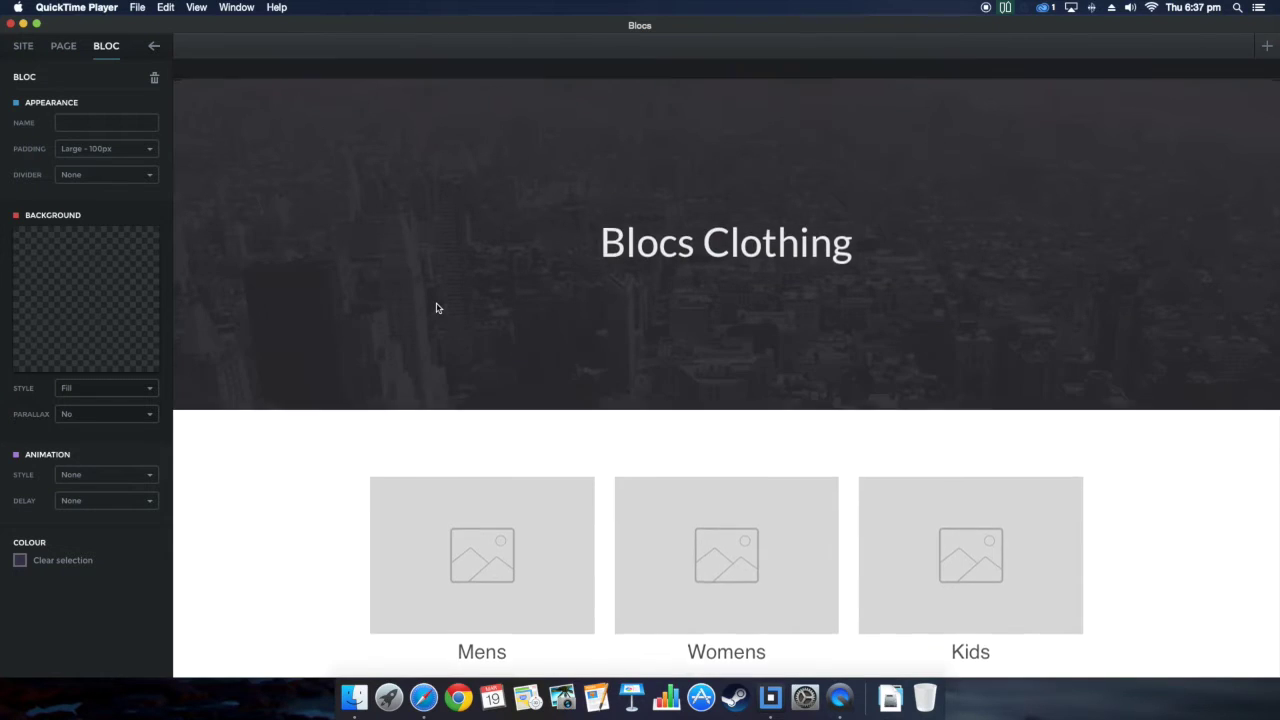
scroll(436, 308, up, 1)
scroll(436, 308, down, 4)
scroll(436, 308, down, 2)
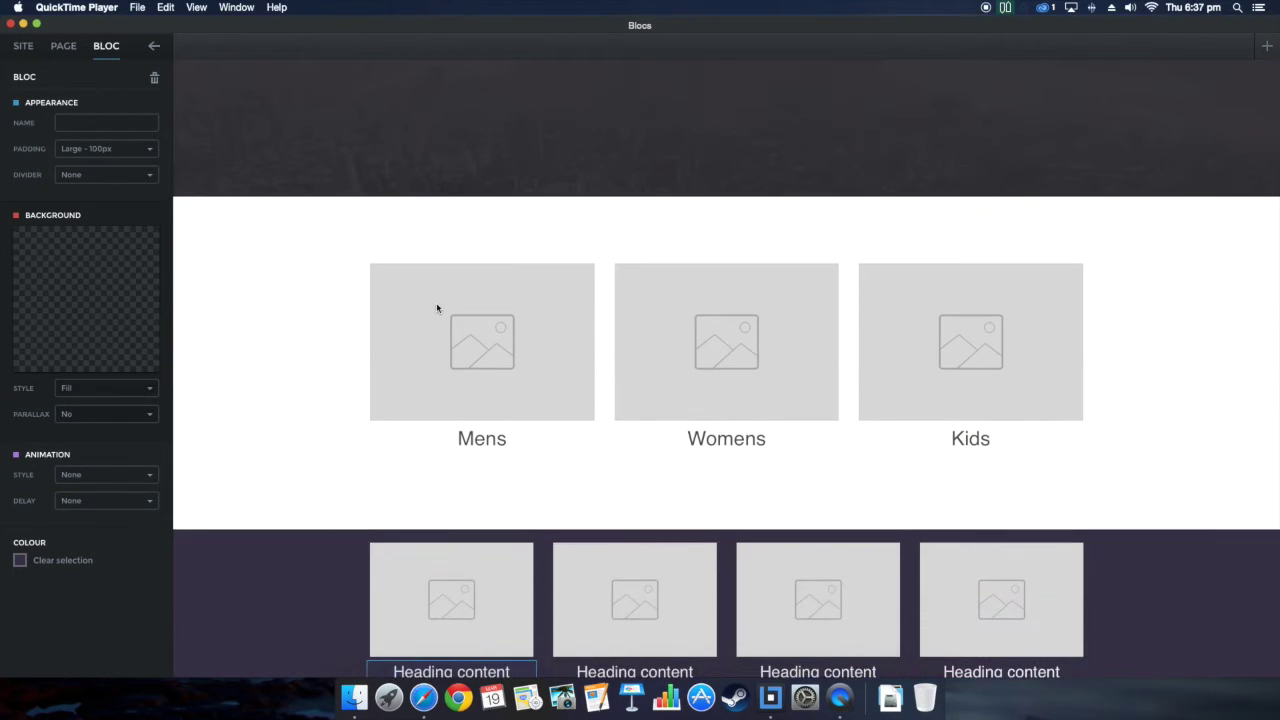
scroll(436, 308, down, 1)
scroll(436, 308, down, 2)
scroll(436, 308, down, 1)
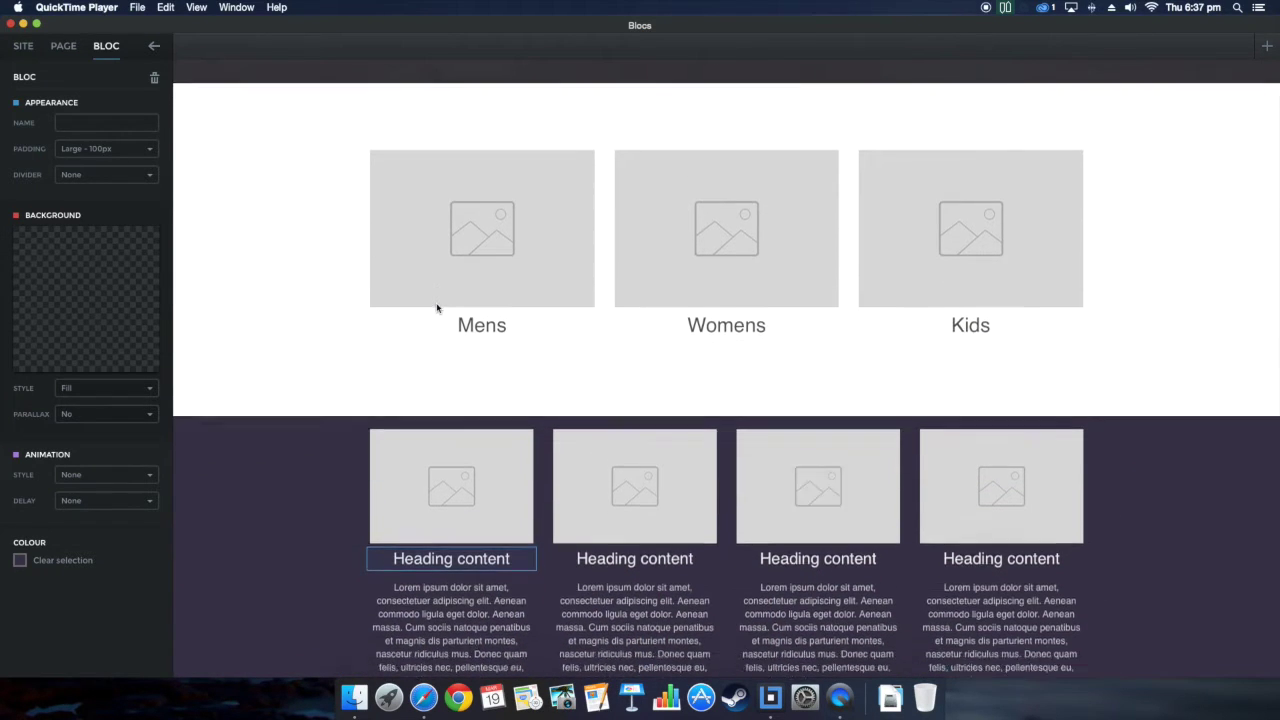
scroll(436, 308, down, 1)
scroll(436, 308, down, 1)
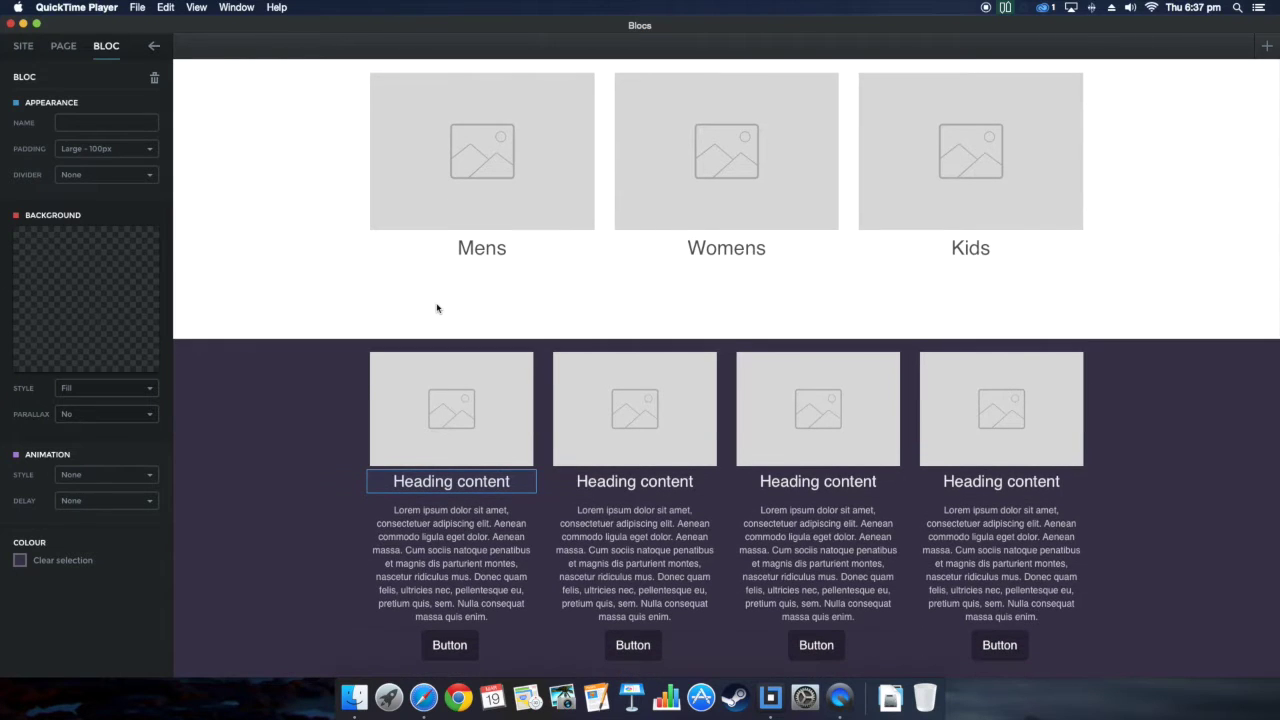
scroll(436, 308, down, 2)
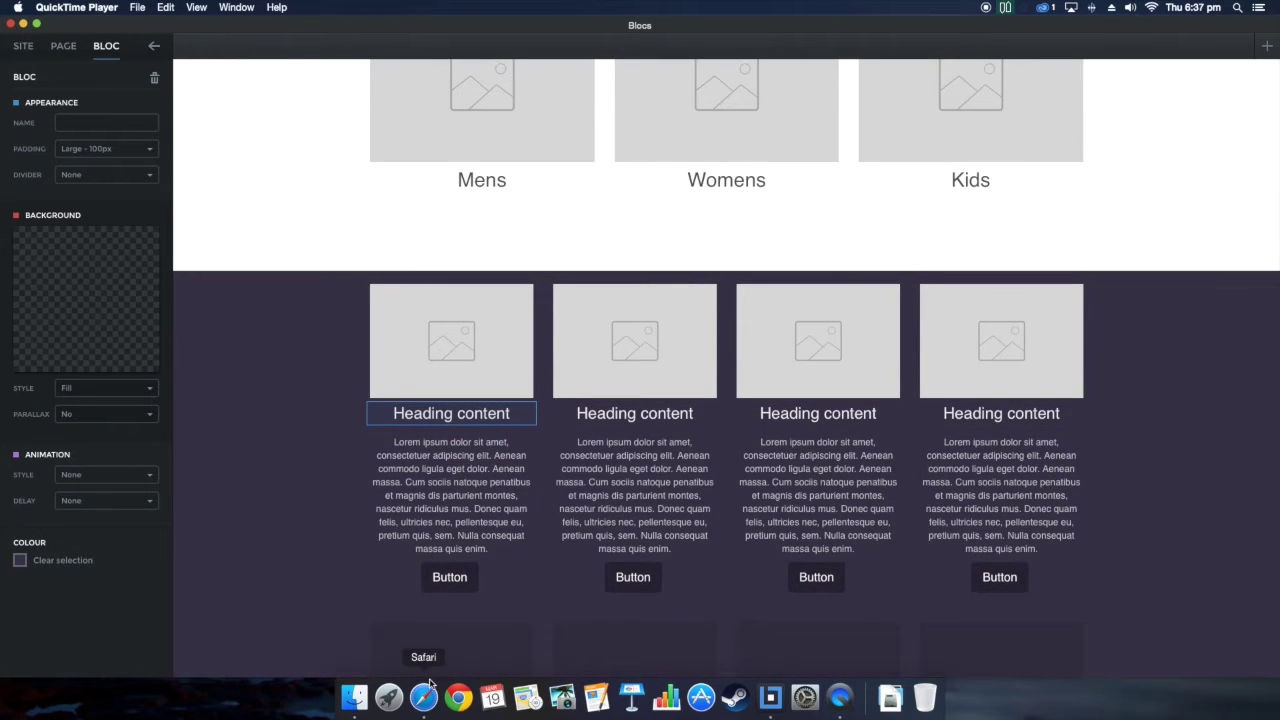
scroll(320, 411, down, 5)
scroll(320, 411, down, 3)
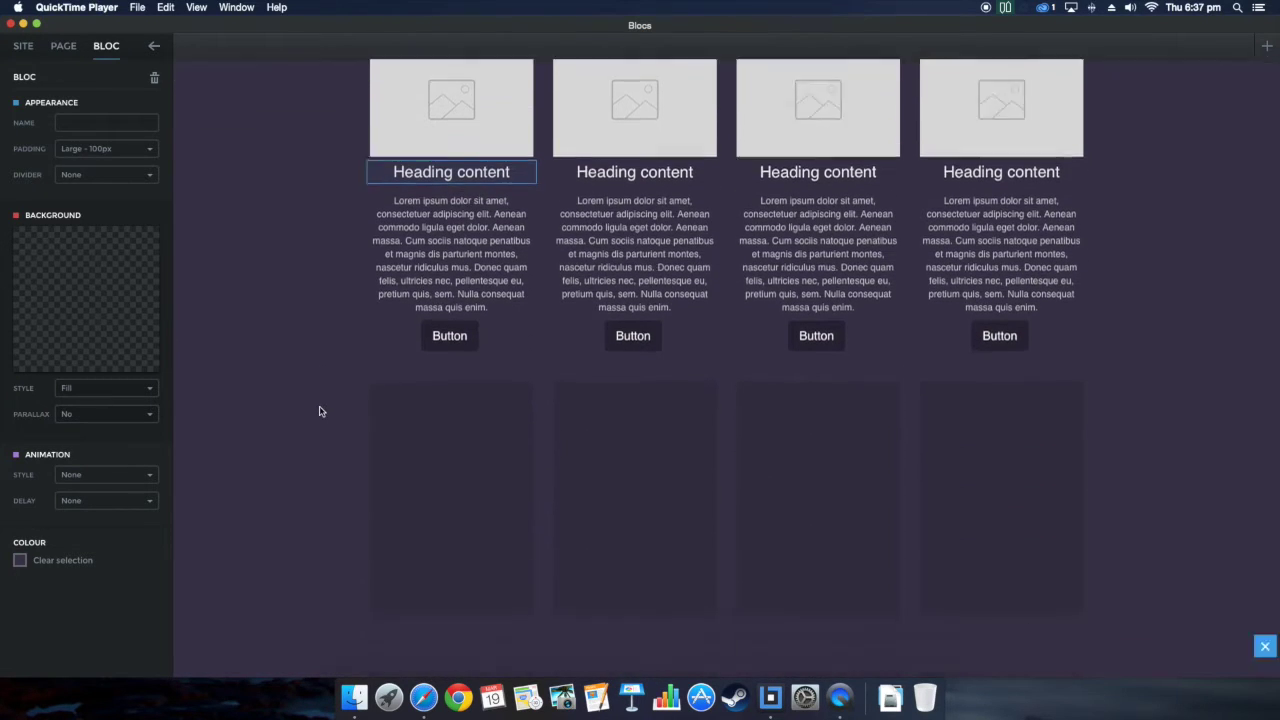
scroll(320, 411, down, 4)
scroll(320, 411, down, 5)
scroll(320, 411, up, 5)
scroll(320, 408, up, 2)
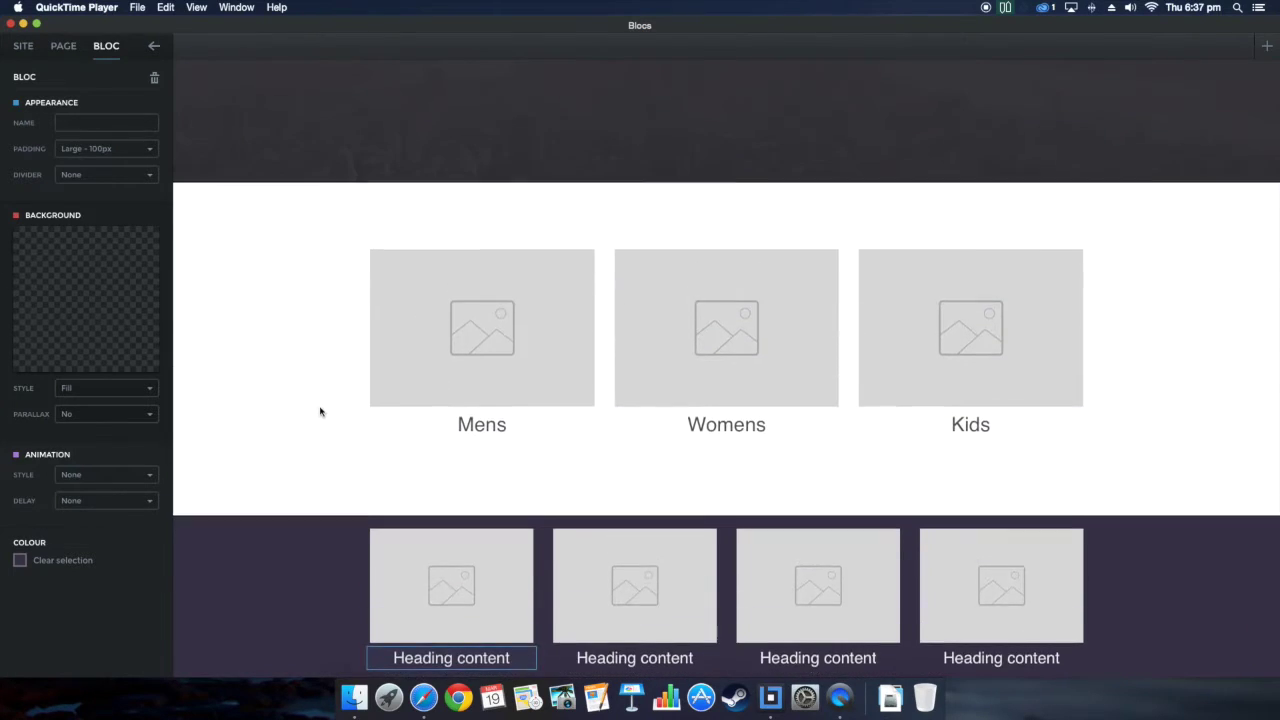
click(422, 698)
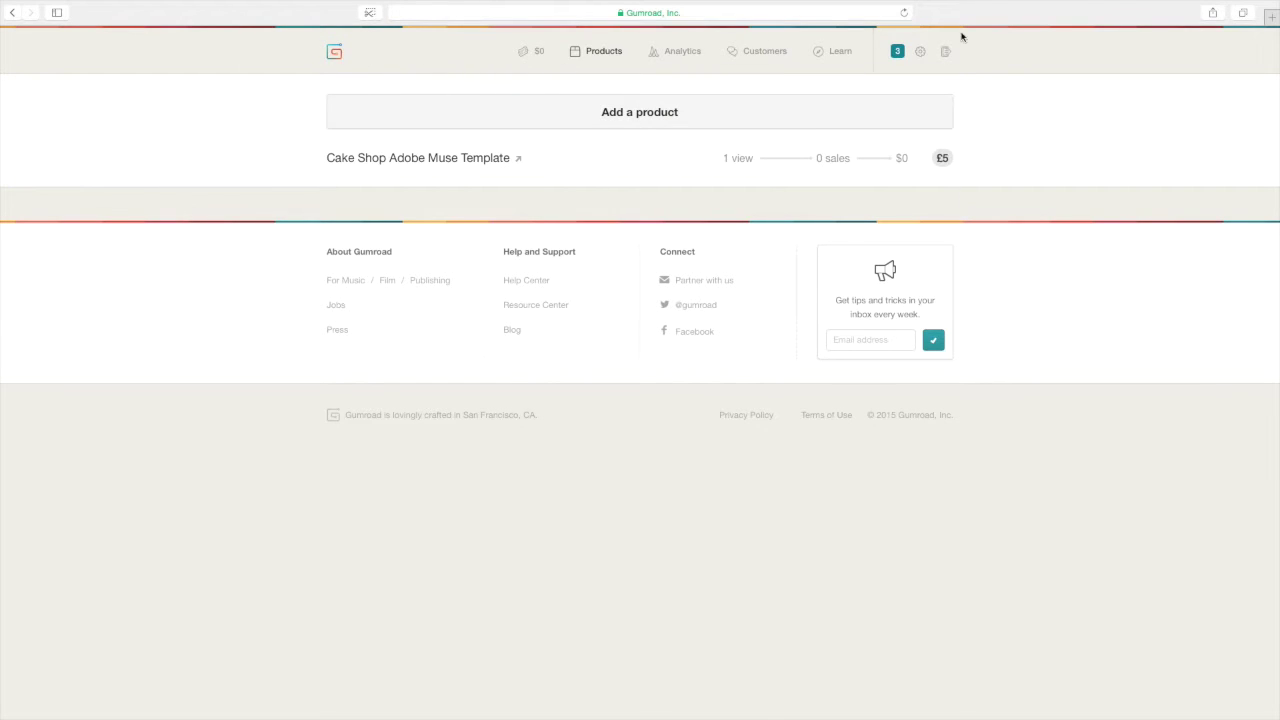
- Add a new Gumroad Product named 'Blocs Template' priced at £5
click(549, 114)
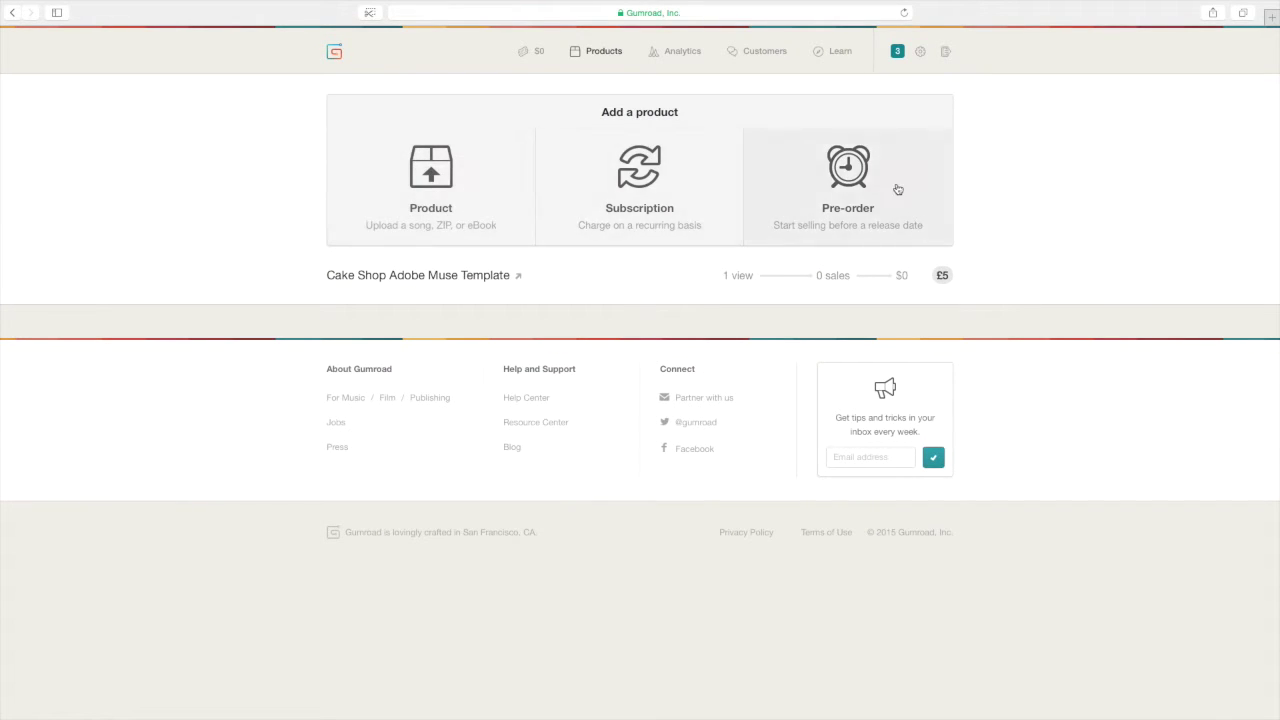
click(450, 205)
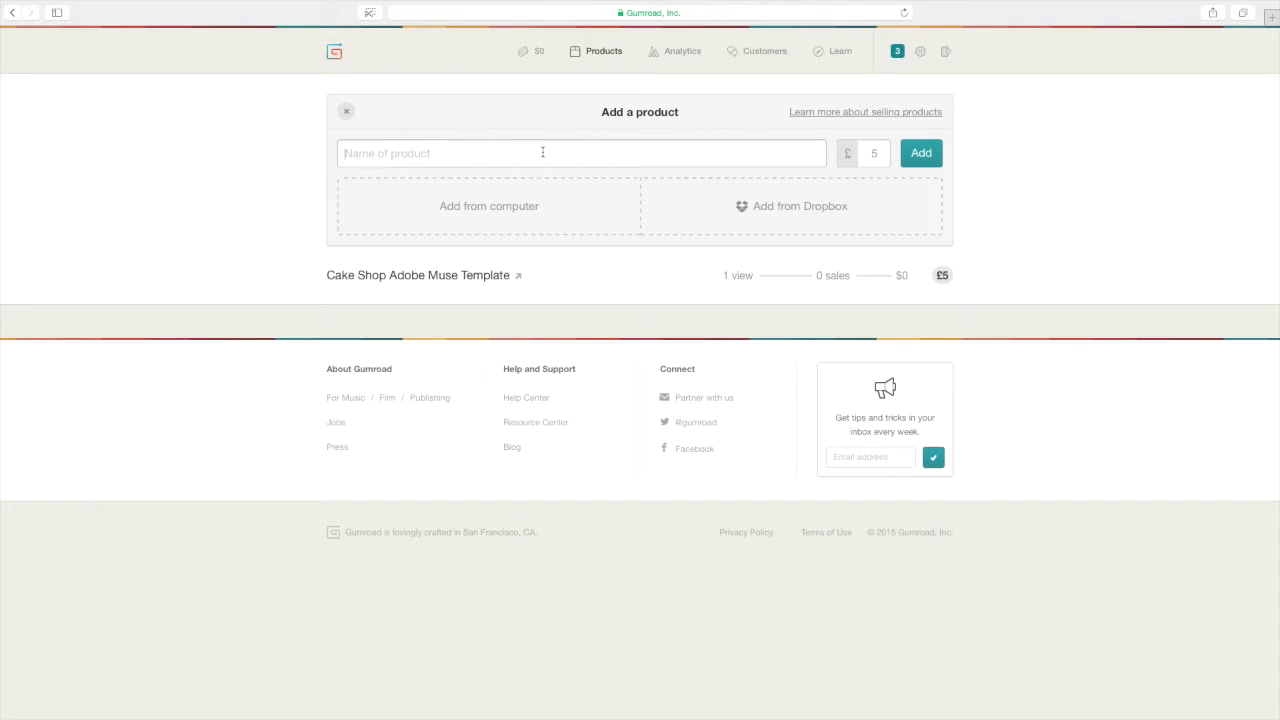
text(Blocs Temp)
- Upload Scott Andrews Web bDesign.bloc from Desktop > Blocs Projects to the product
click(548, 206)
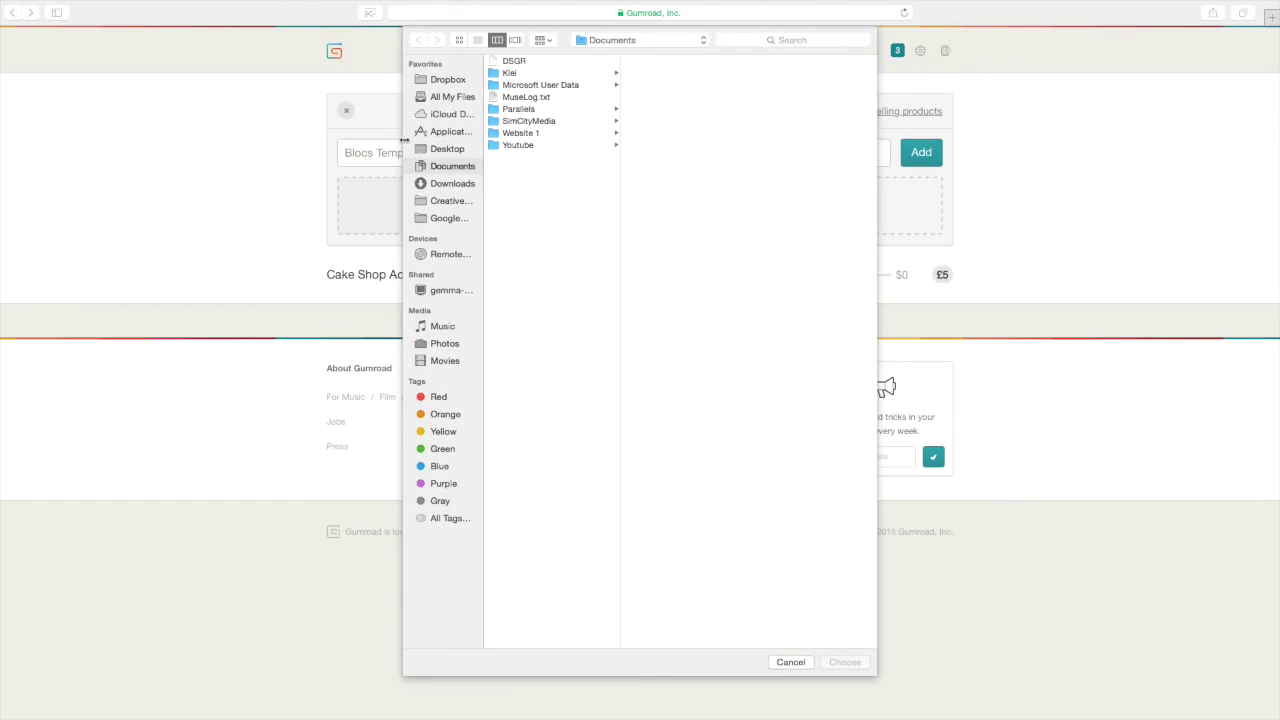
click(452, 149)
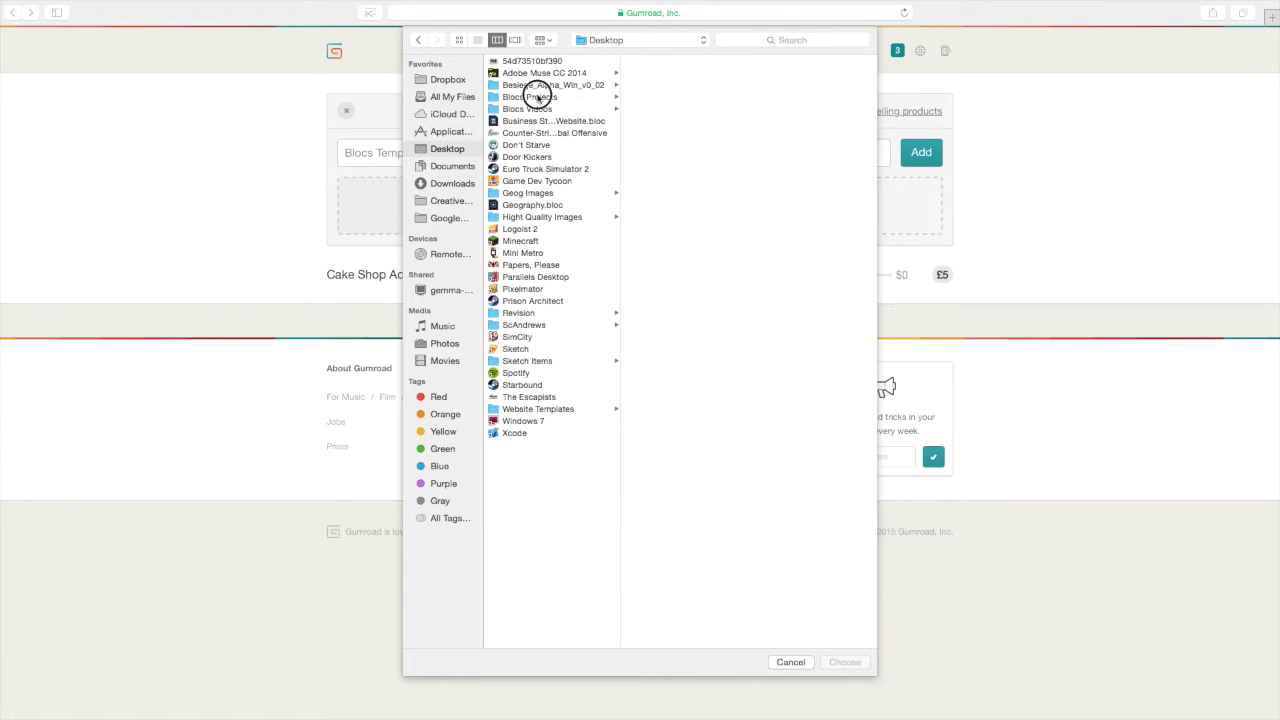
click(537, 96)
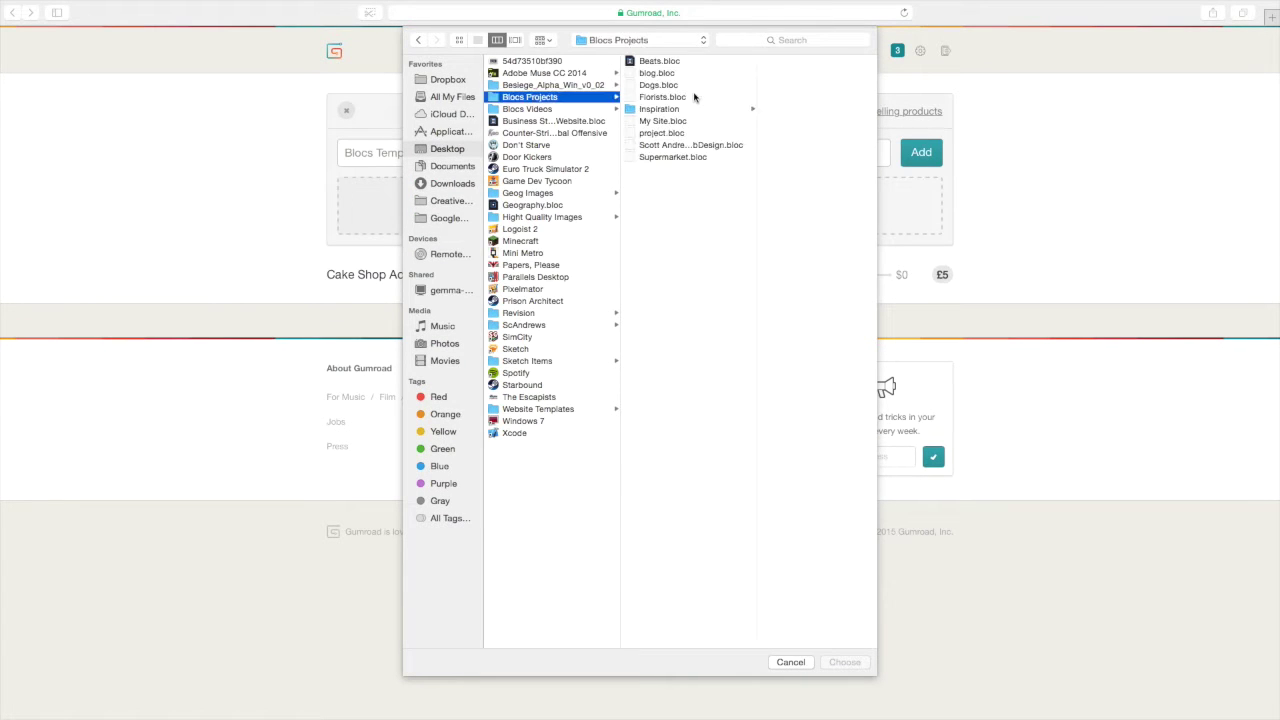
click(698, 146)
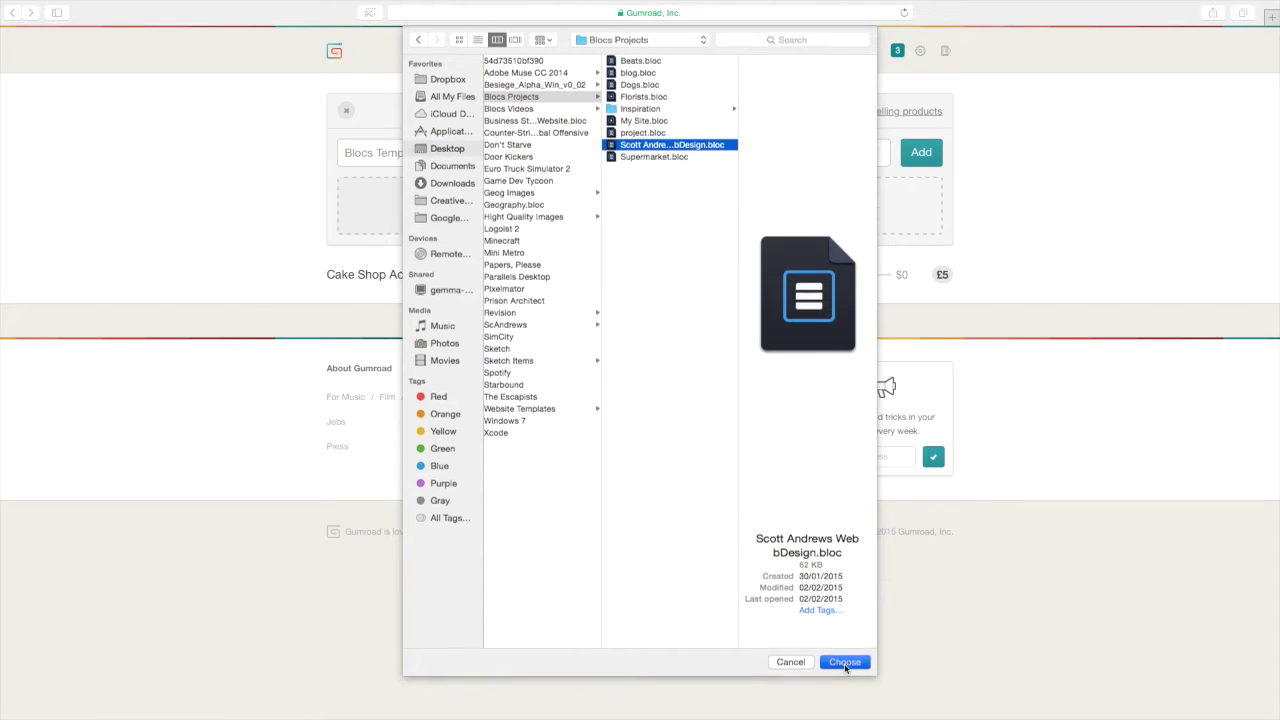
click(845, 662)
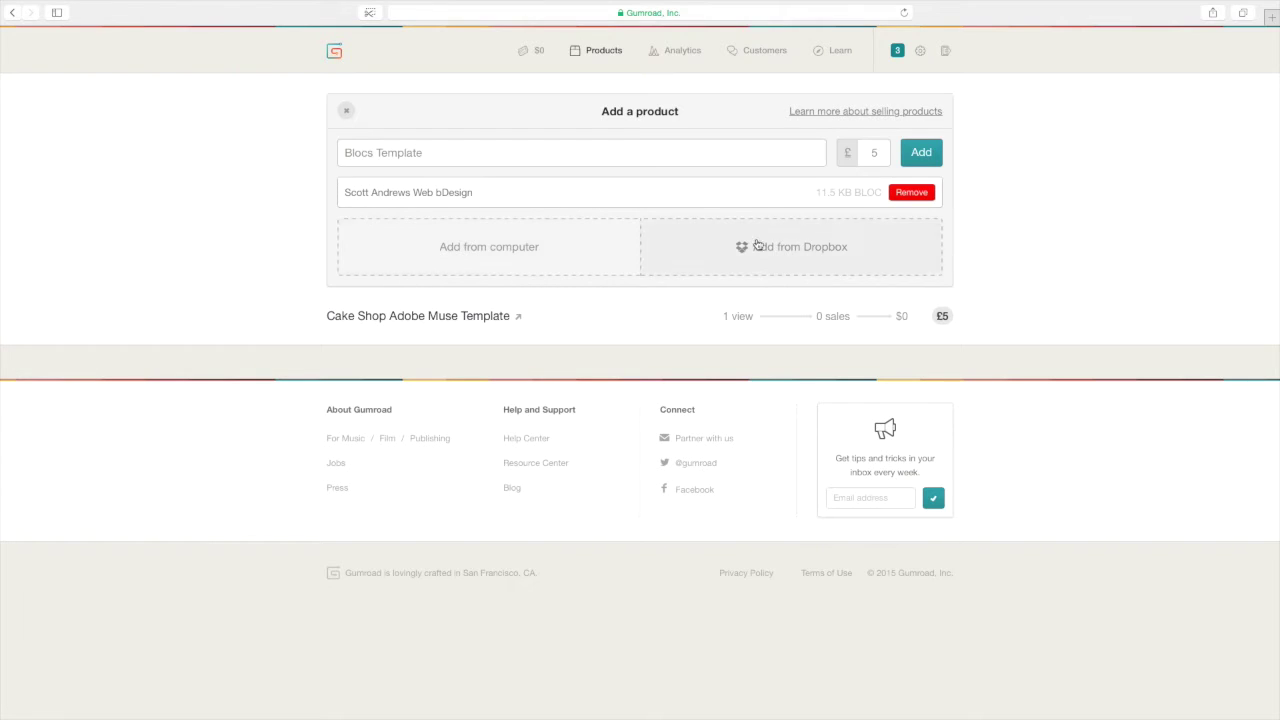
- Keep the price at £5 and add the Blocs Template product
drag(879, 153, 845, 153)
click(978, 165)
click(929, 158)
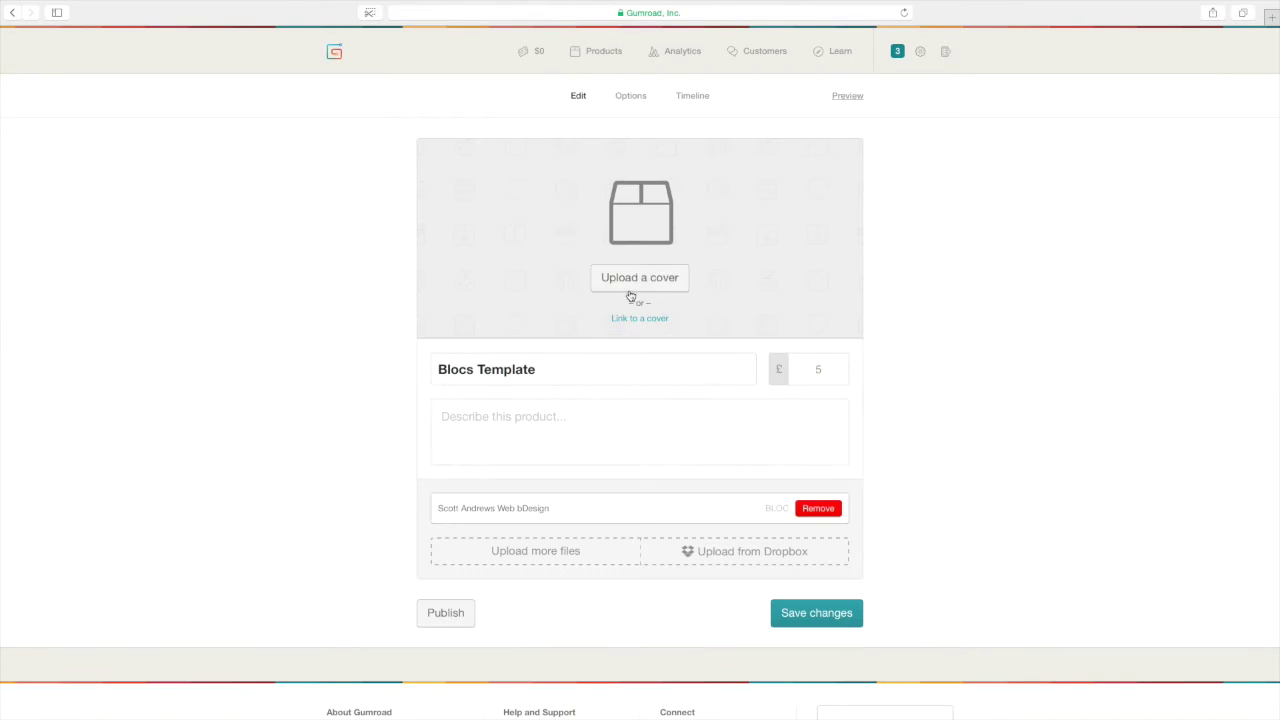
- Publish the Blocs Template product for sale
scroll(512, 288, down, 2)
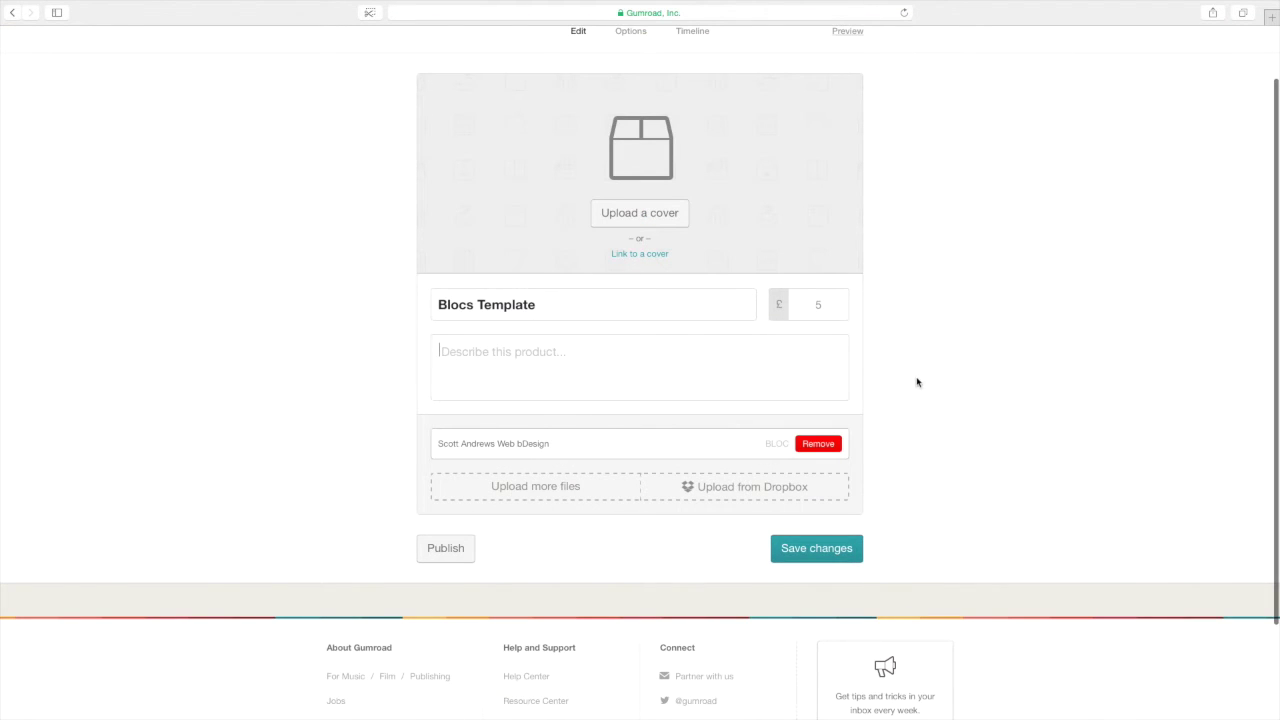
scroll(917, 382, up, 2)
scroll(860, 372, down, 2)
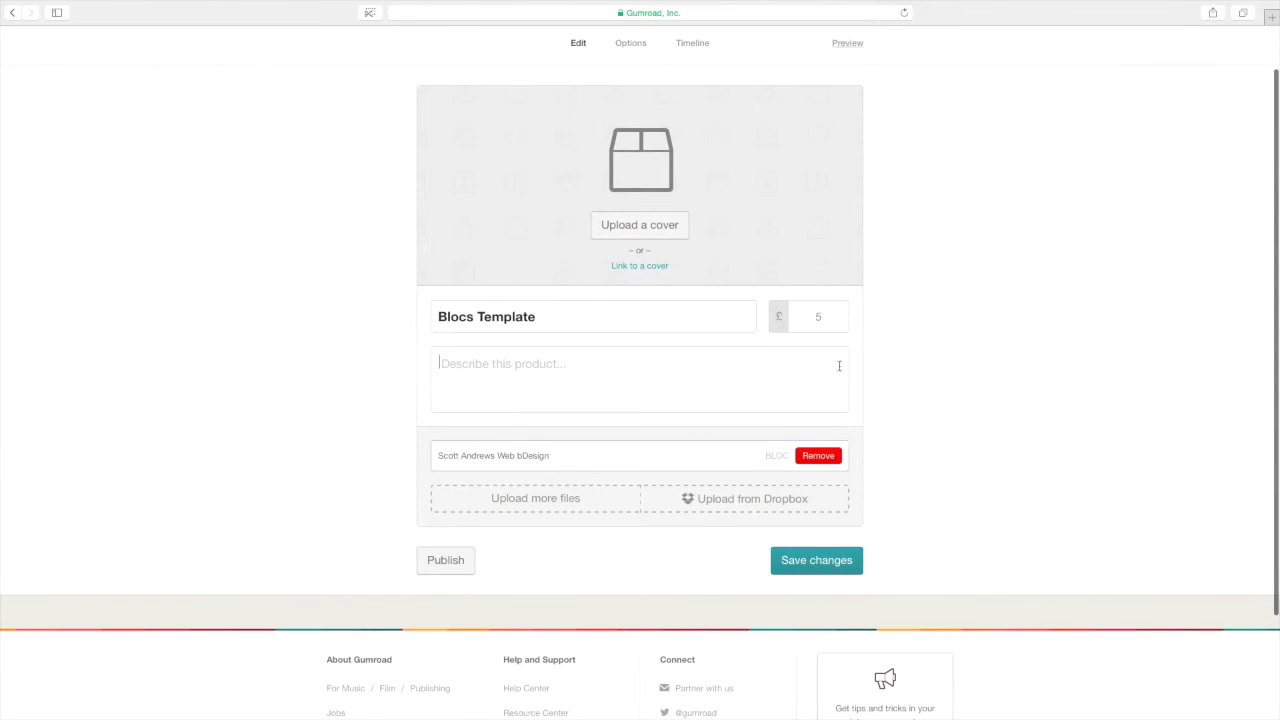
click(461, 562)
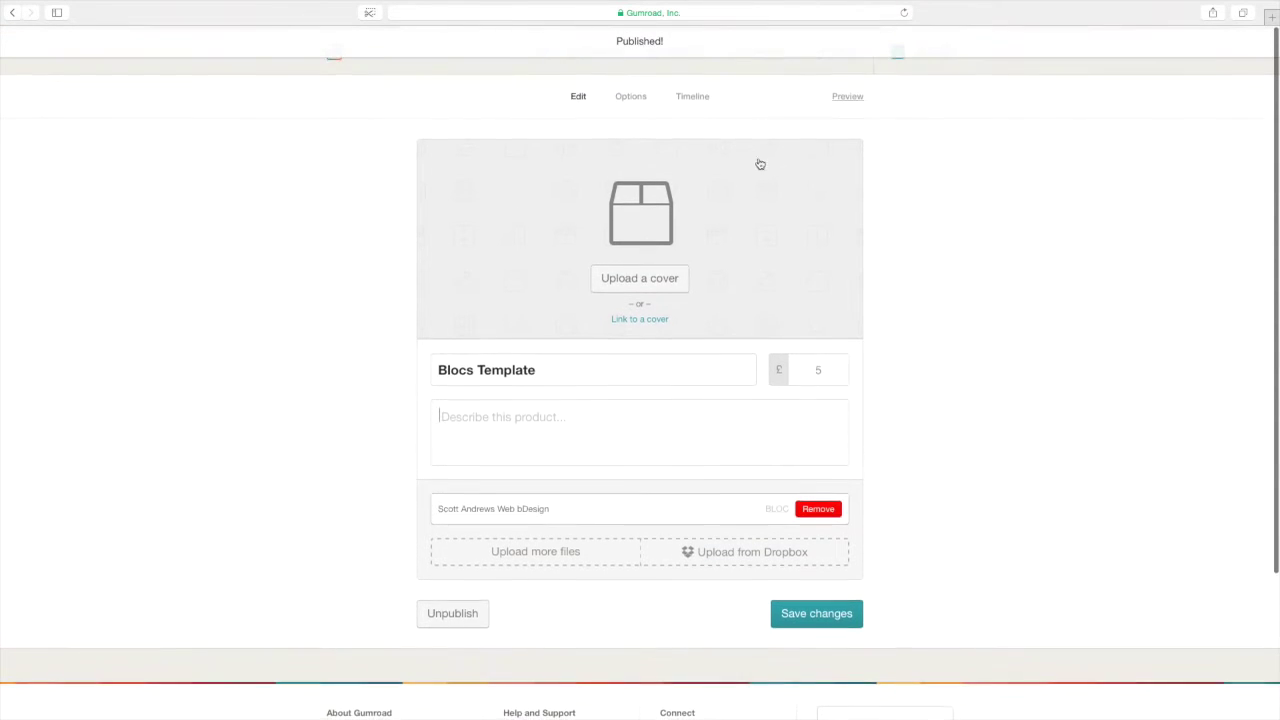
- Copy the product's gum.co/NWoiz share link from its sharing options
click(692, 96)
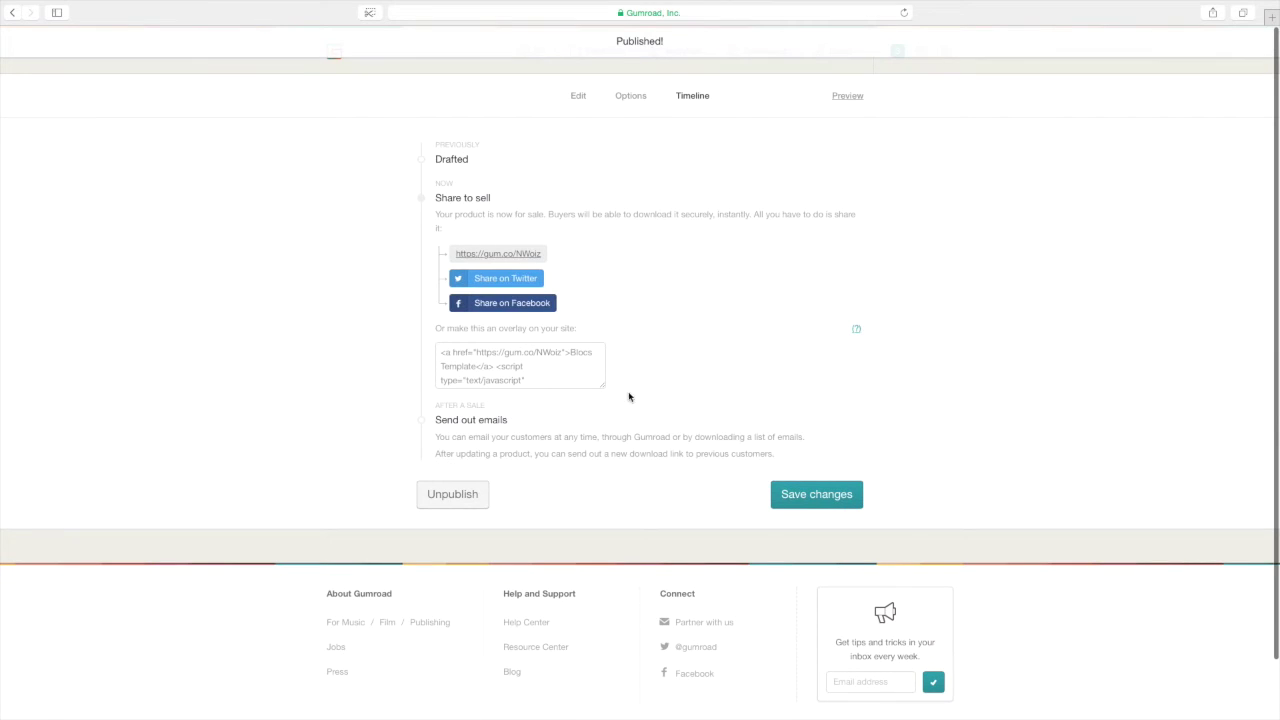
right_click(486, 254)
click(535, 354)
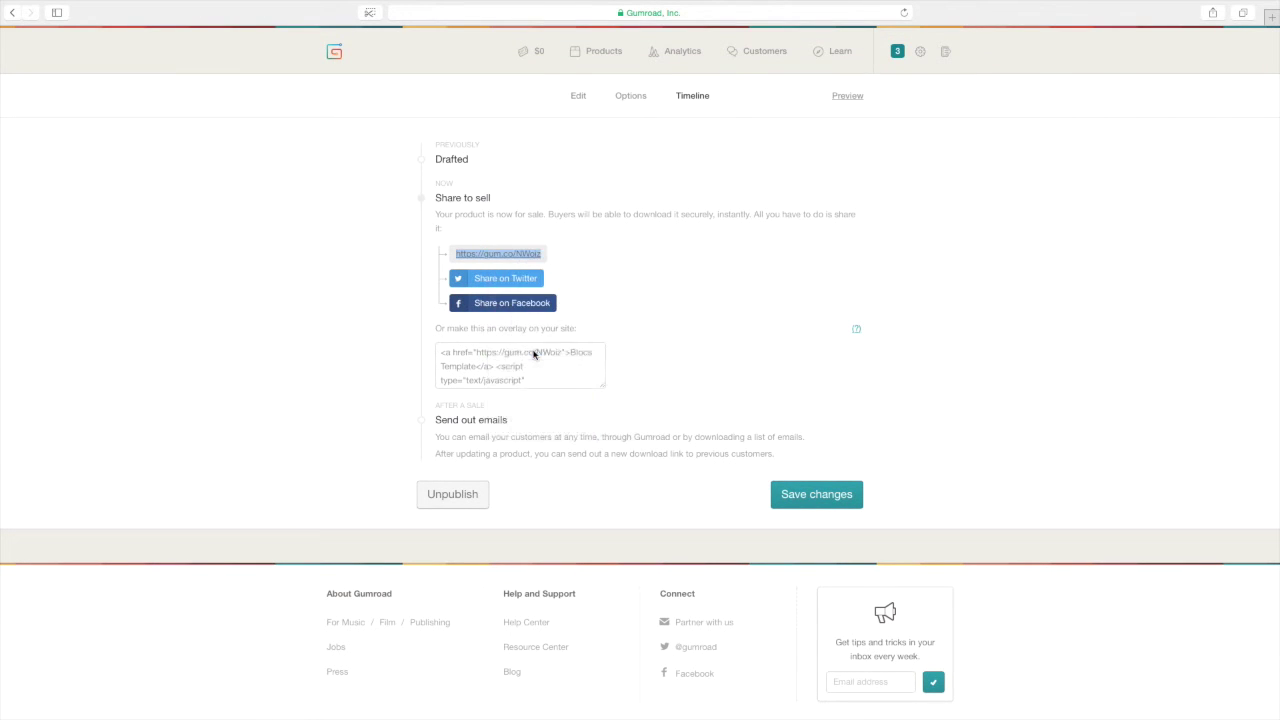
mouse_move(640, 716)
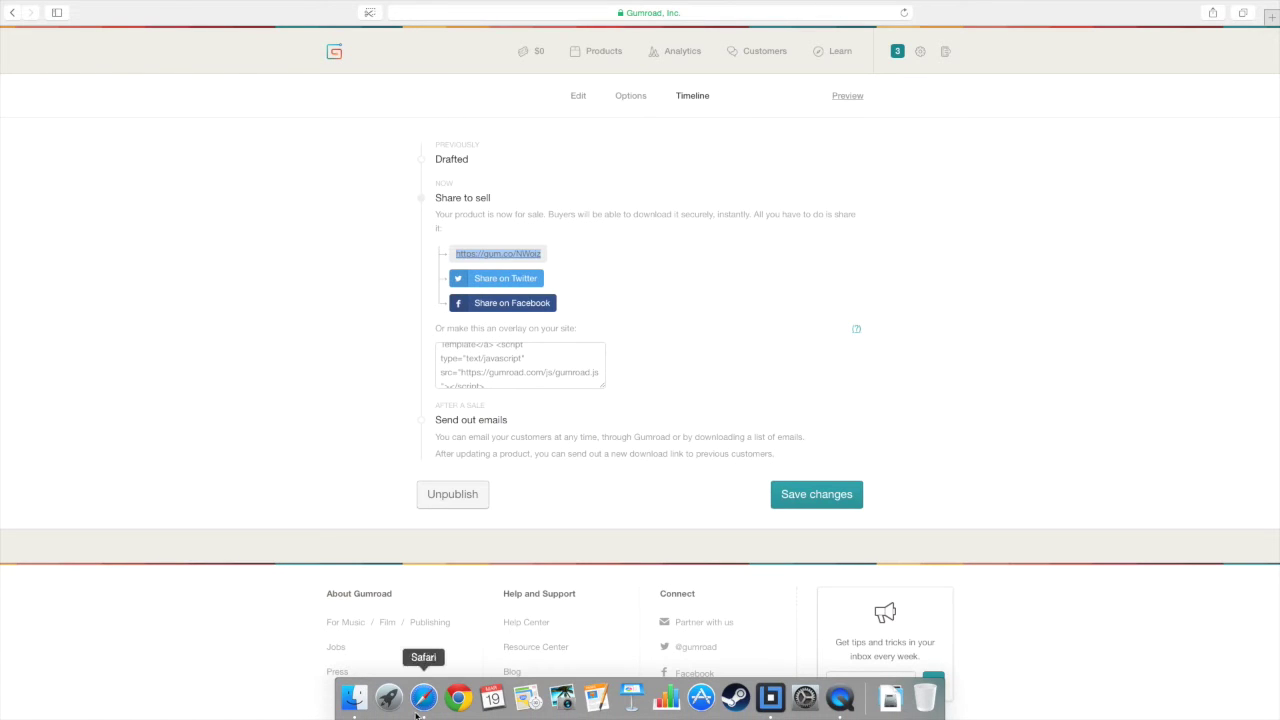
- Retitle the first product card's heading to 'Blocs Template'
click(769, 703)
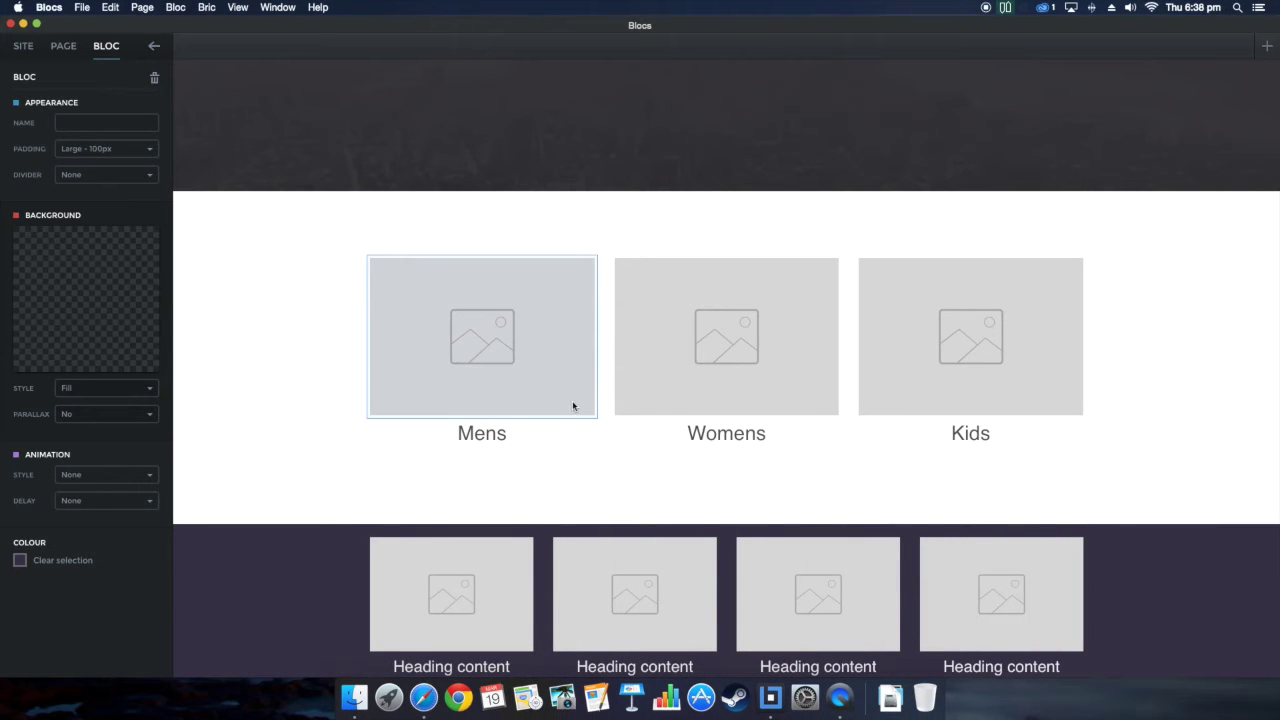
scroll(363, 363, down, 3)
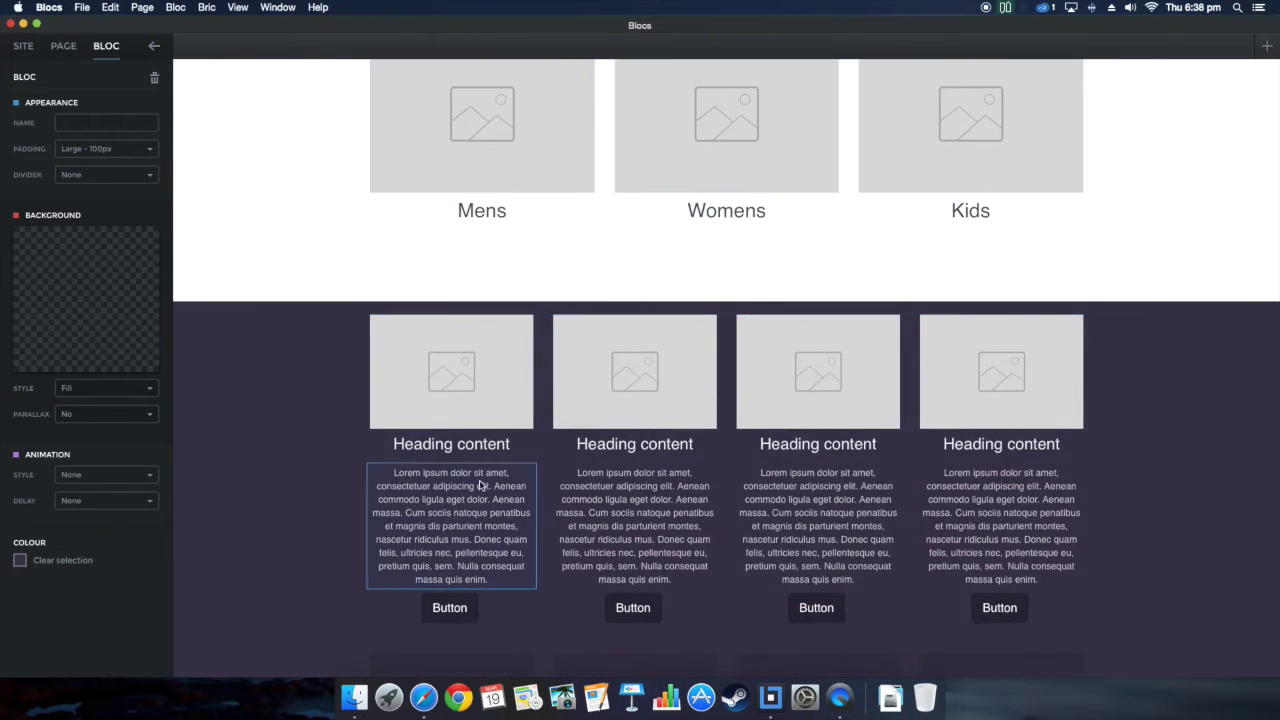
click(522, 447)
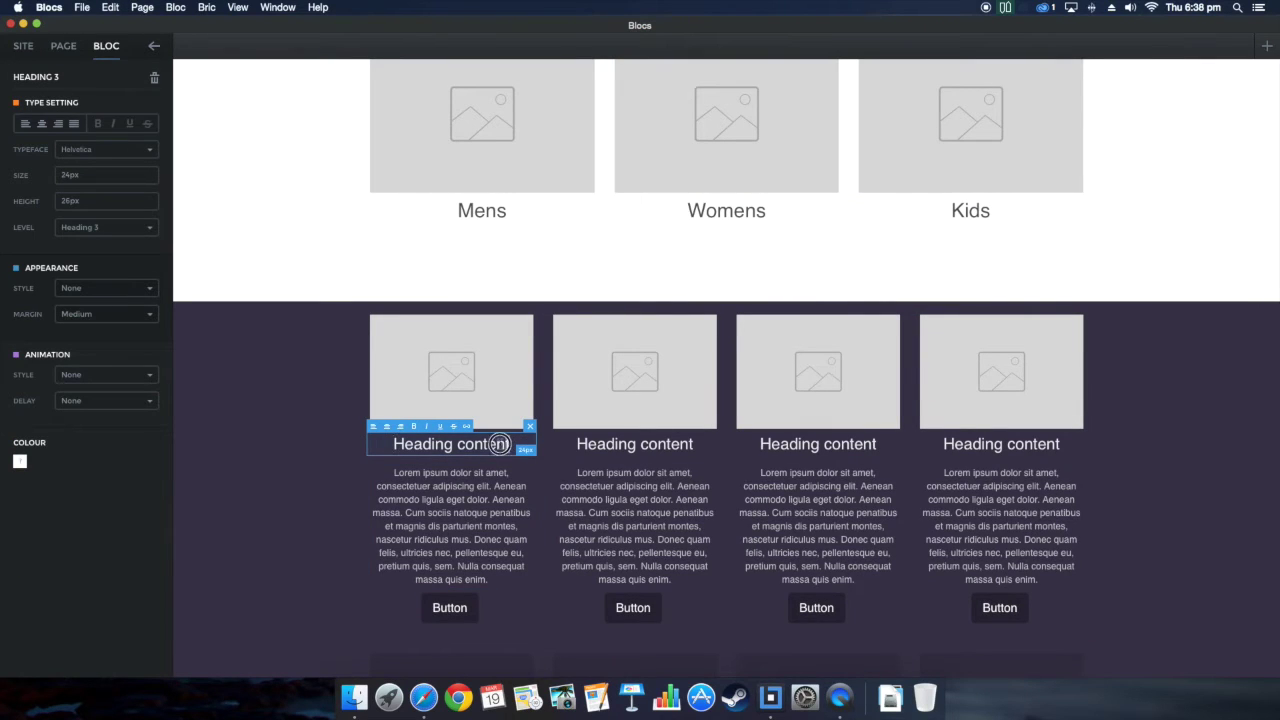
drag(511, 444, 357, 444)
key(BackSpace)
text(B)
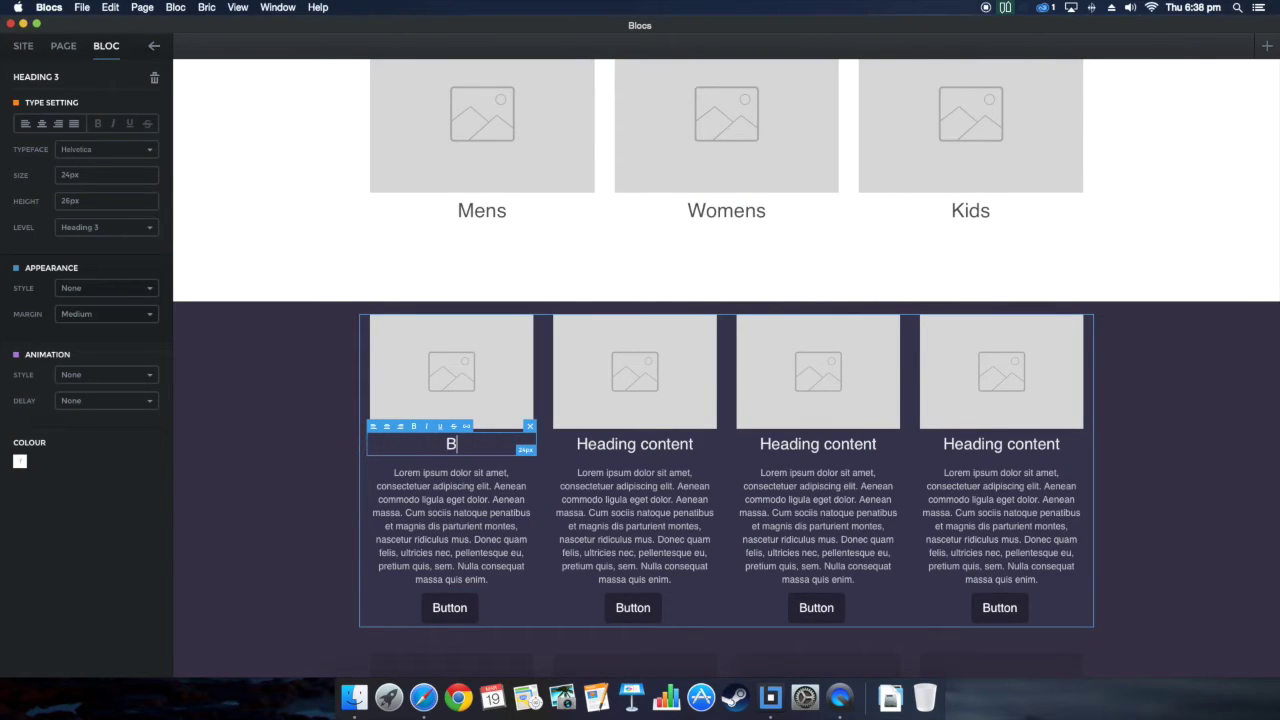
text(locs Tem)
text(plate)
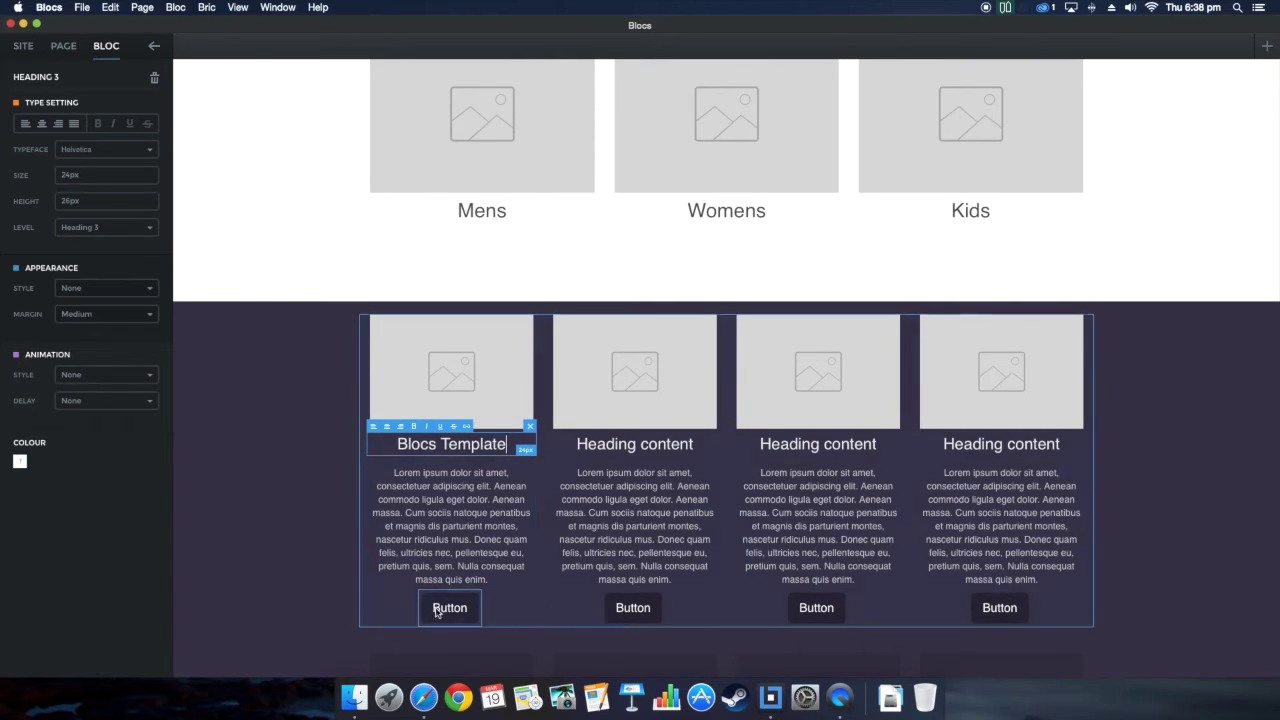
click(436, 612)
click(140, 313)
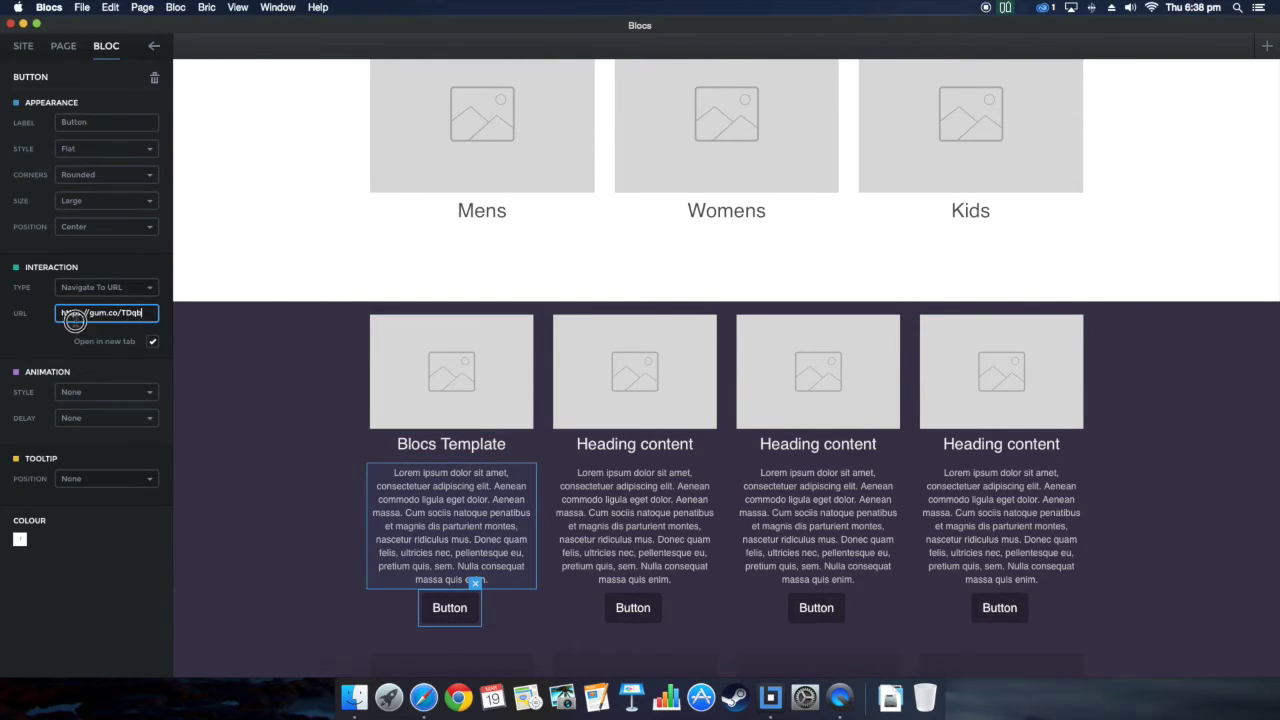
triple_click(56, 313)
key(BackSpace)
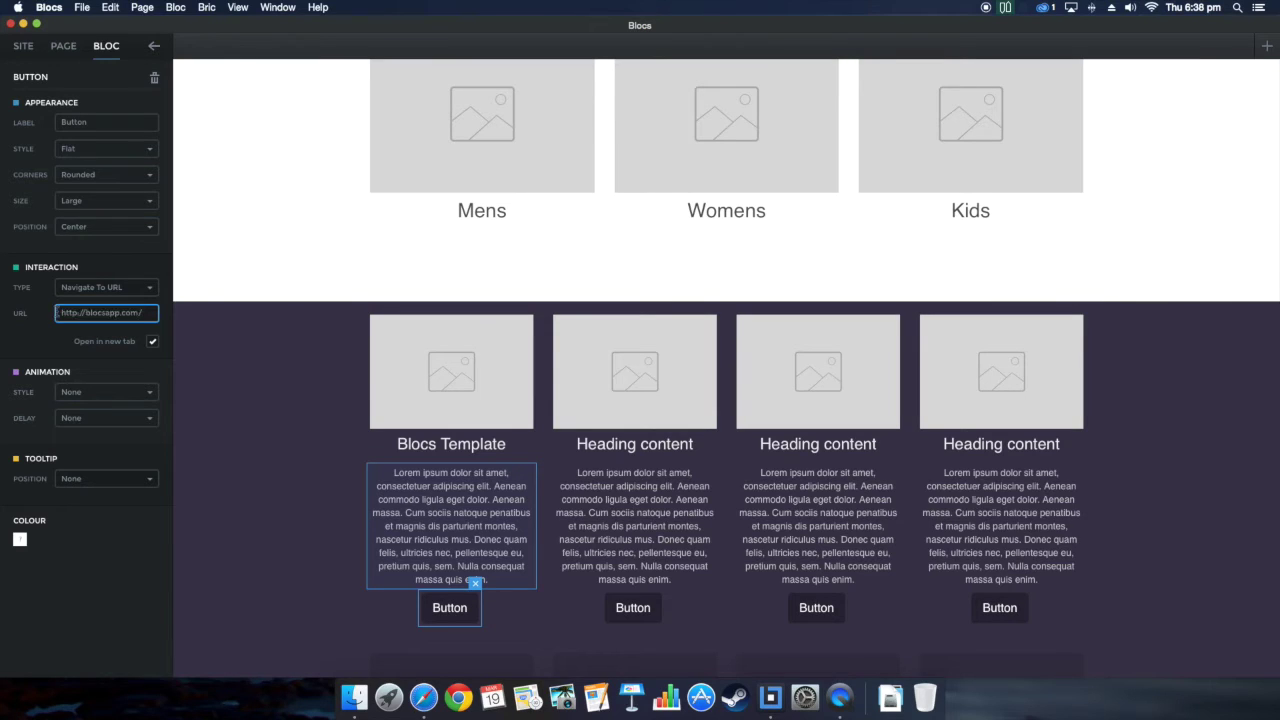
text(https://gum.co/NWoiz)
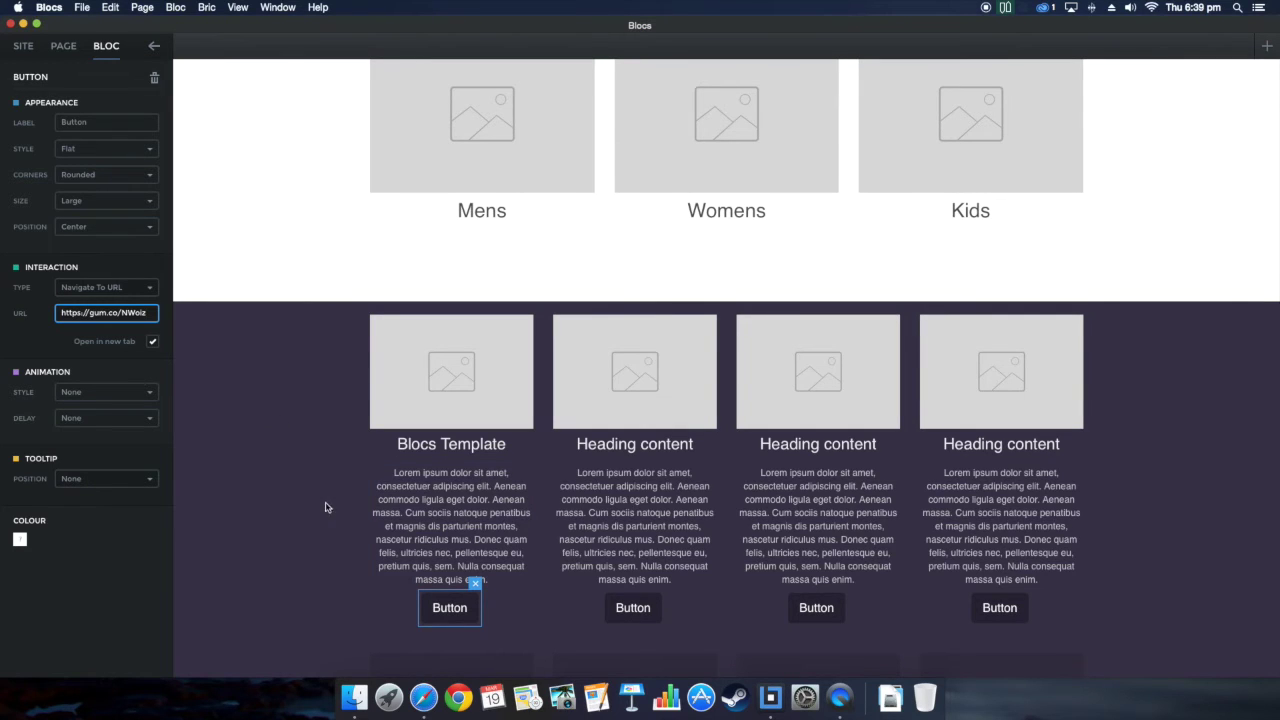
- Check the first card's row, image and paragraph selections
click(371, 465)
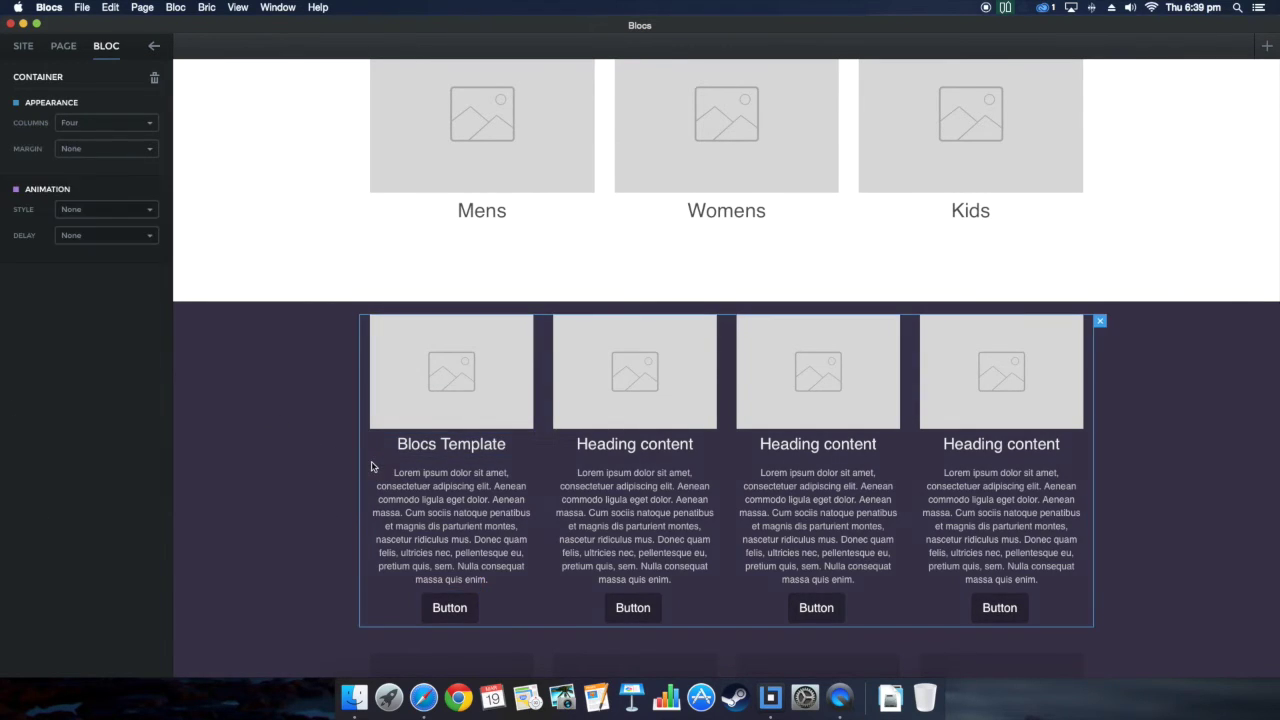
click(405, 395)
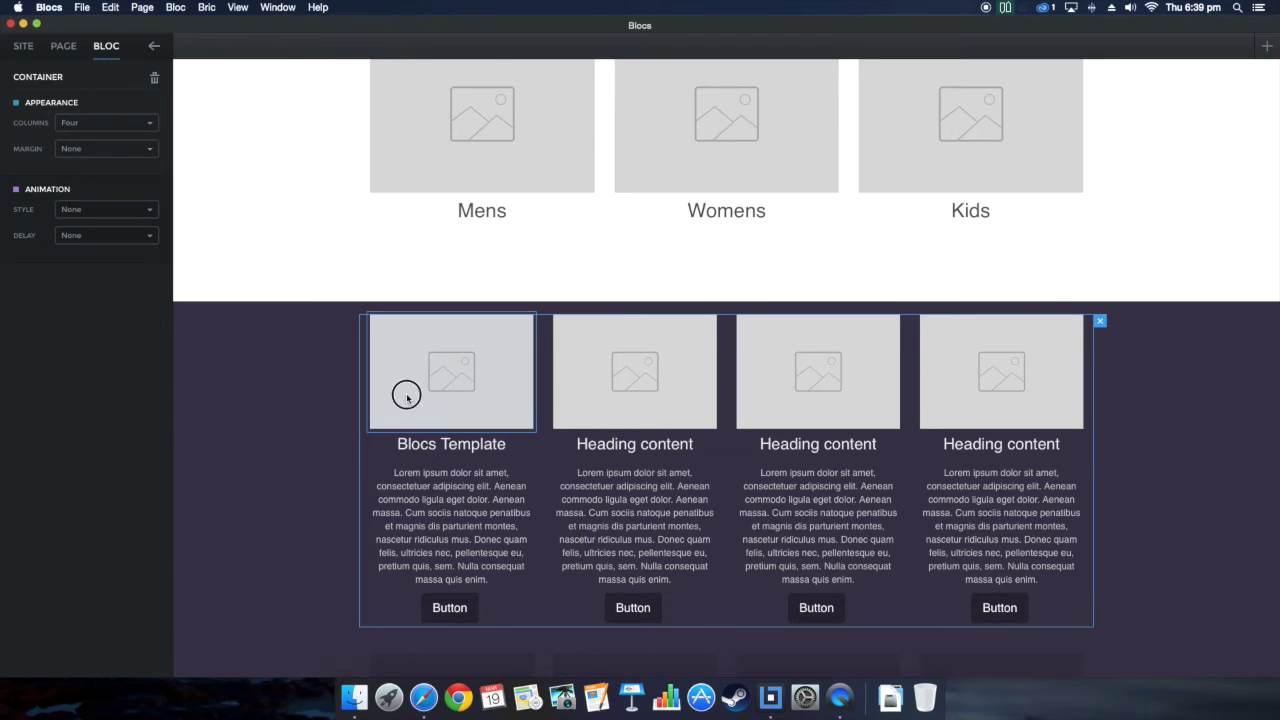
click(364, 457)
click(420, 505)
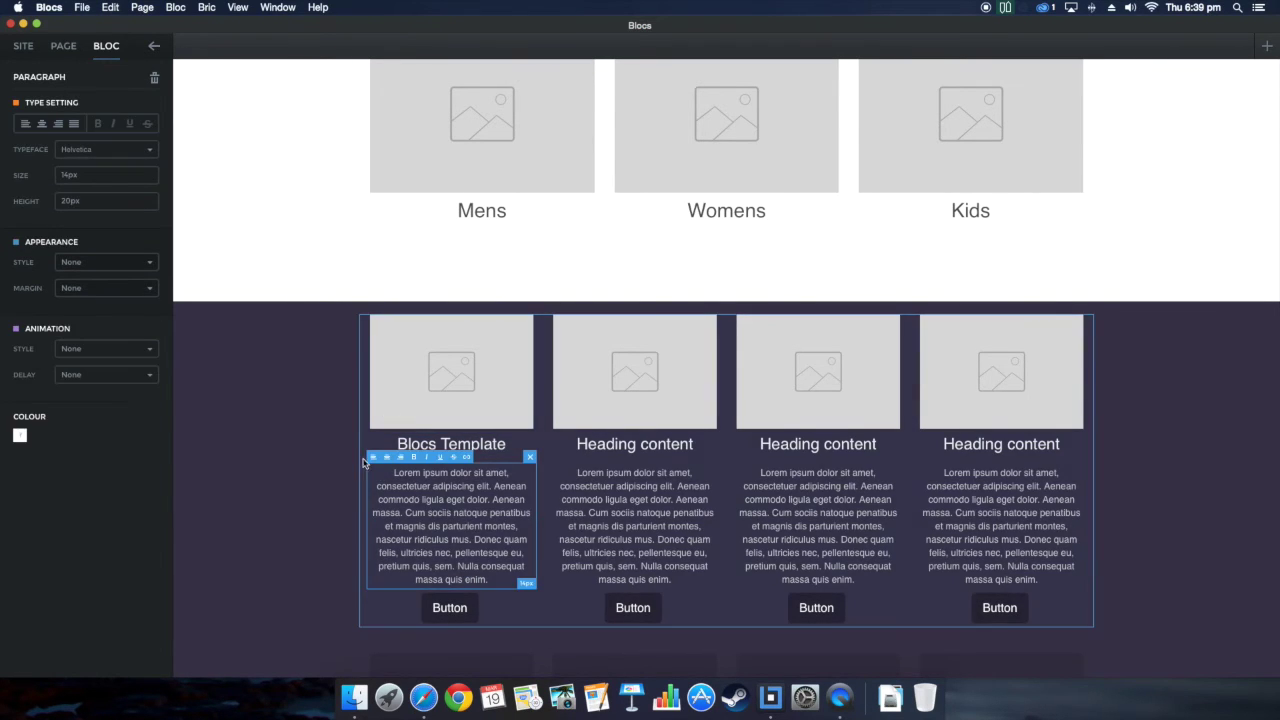
click(365, 458)
- Export the project as 'New site' to the Desktop
click(82, 7)
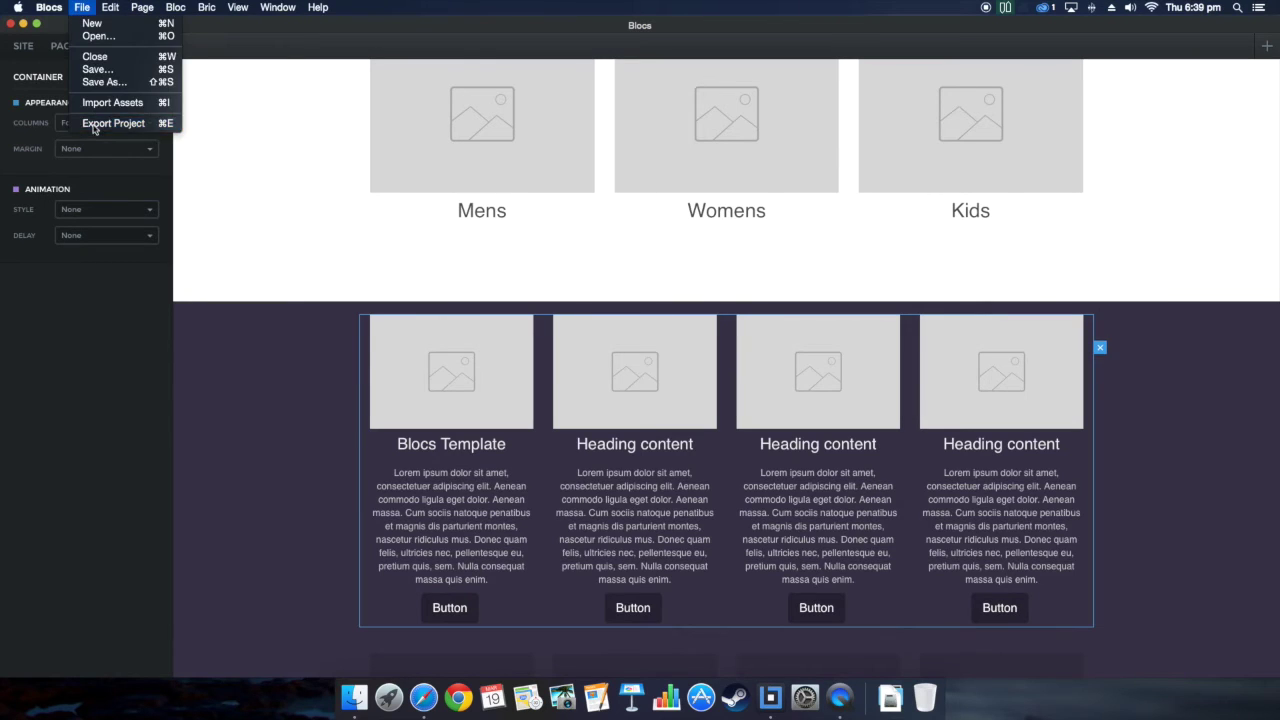
click(110, 123)
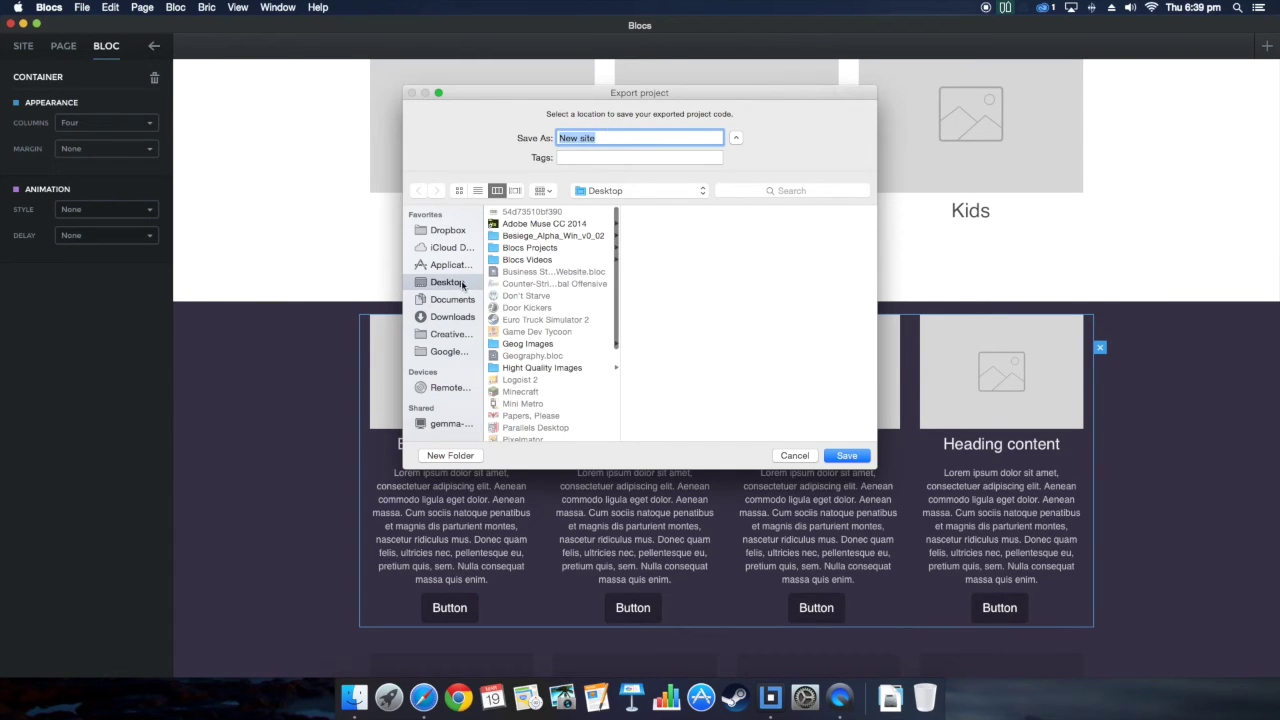
click(845, 456)
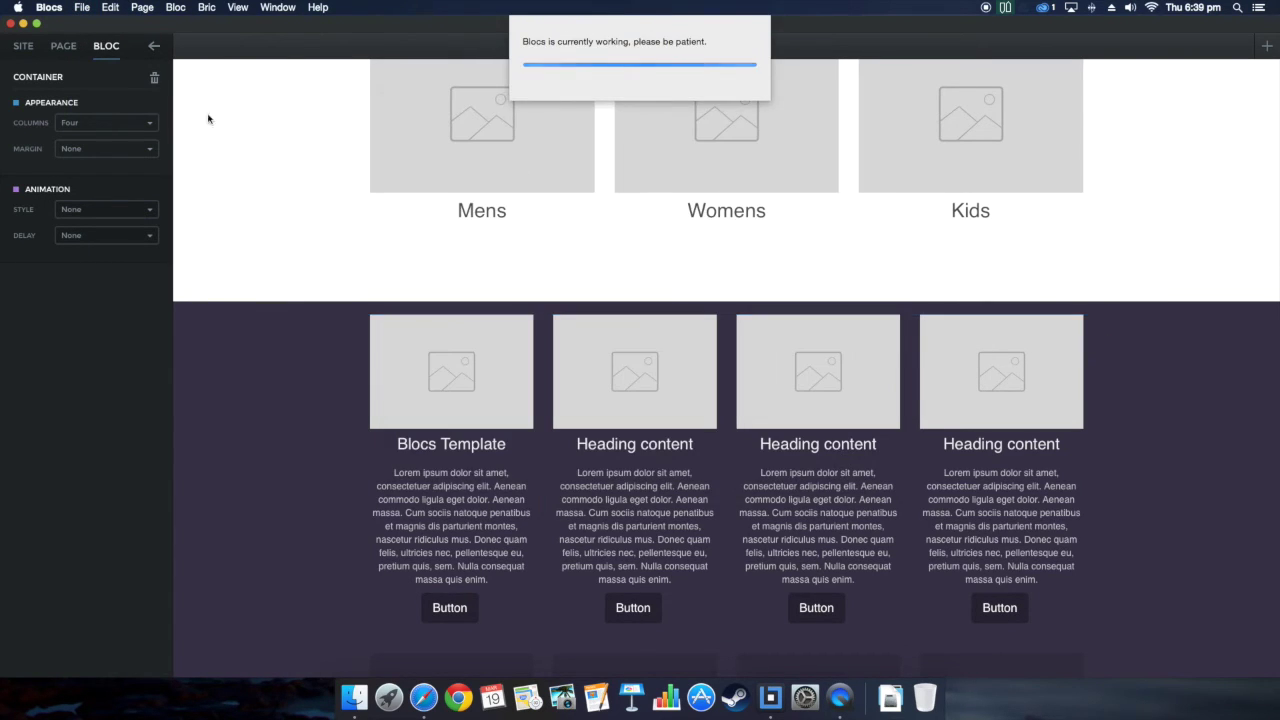
- Use window shortcuts to reveal the desktop
key(ctrl+Up)
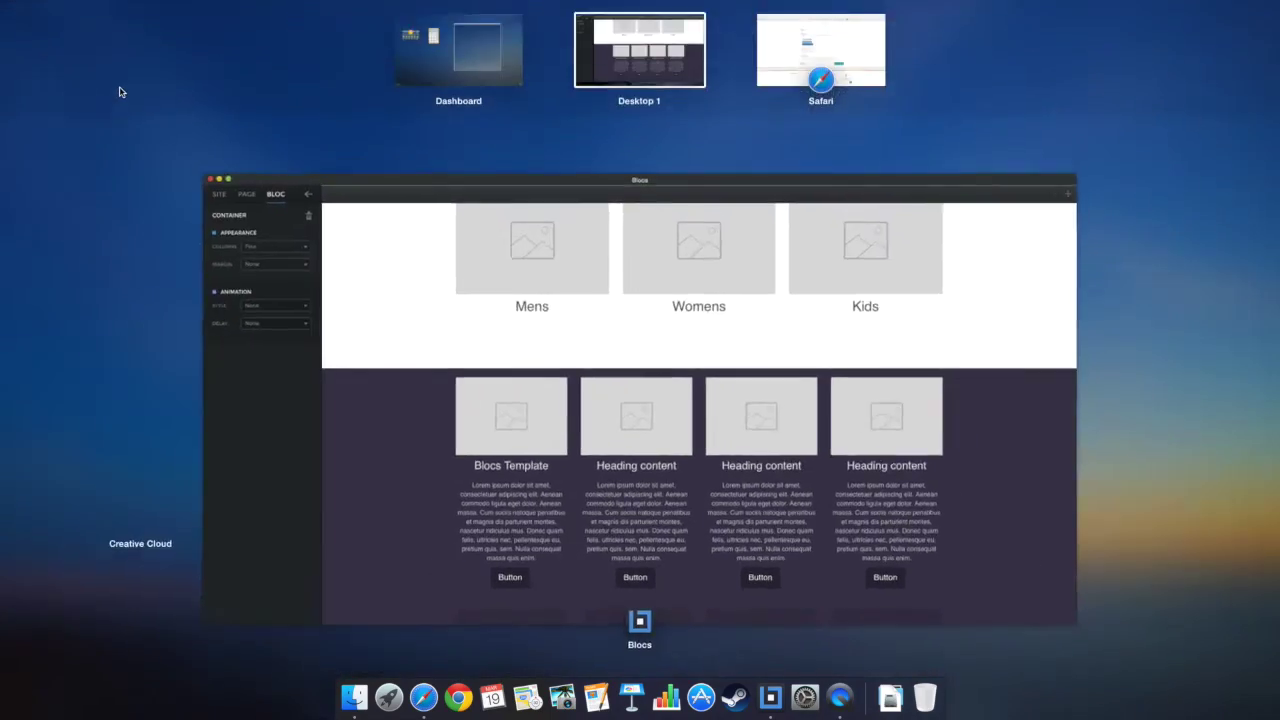
key(ctrl+Up)
key(ctrl+Up)
key(F4)
key(F4)
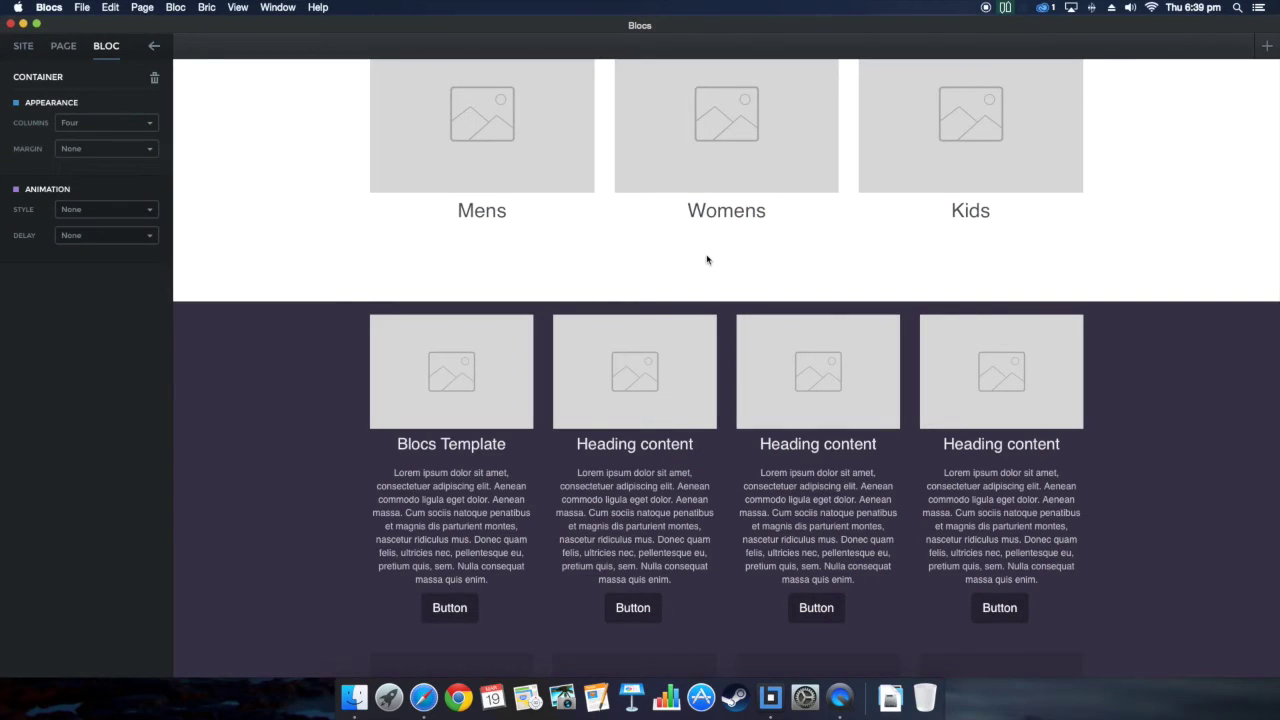
key(F11)
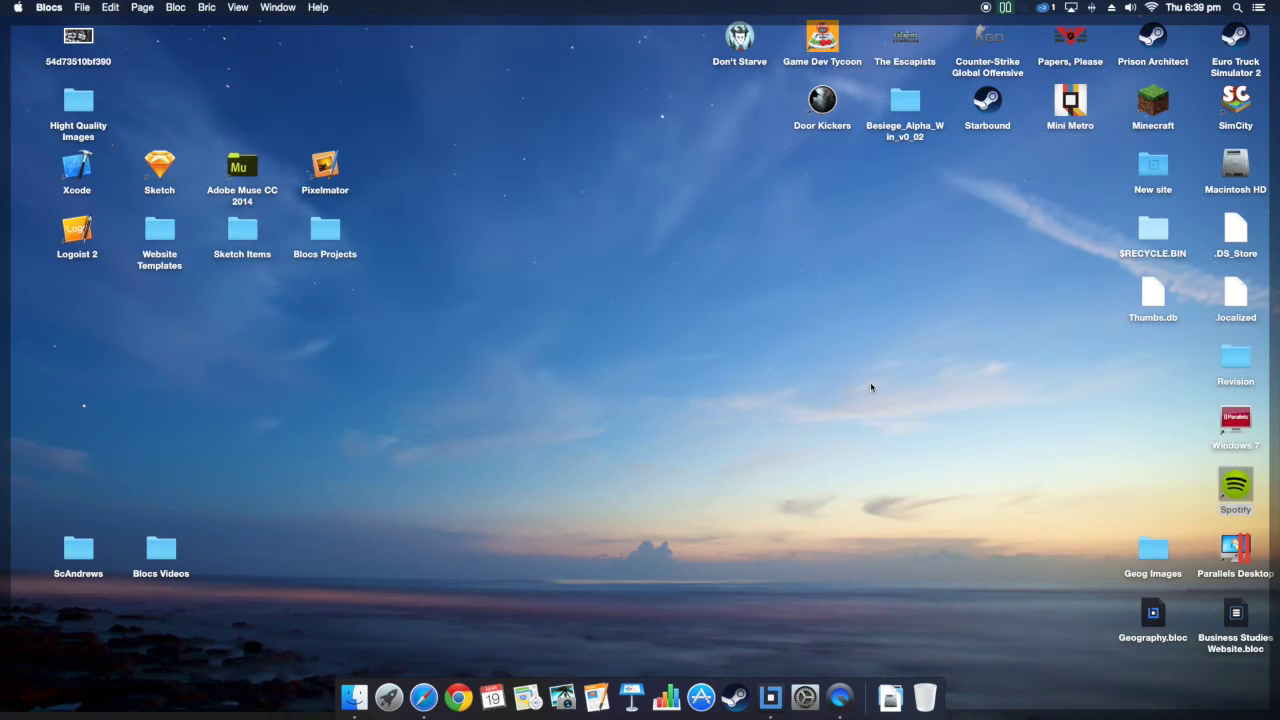
- Open New site's index page in Safari, scroll to the product cards, and follow Blocs Template's button
drag(1147, 175, 566, 343)
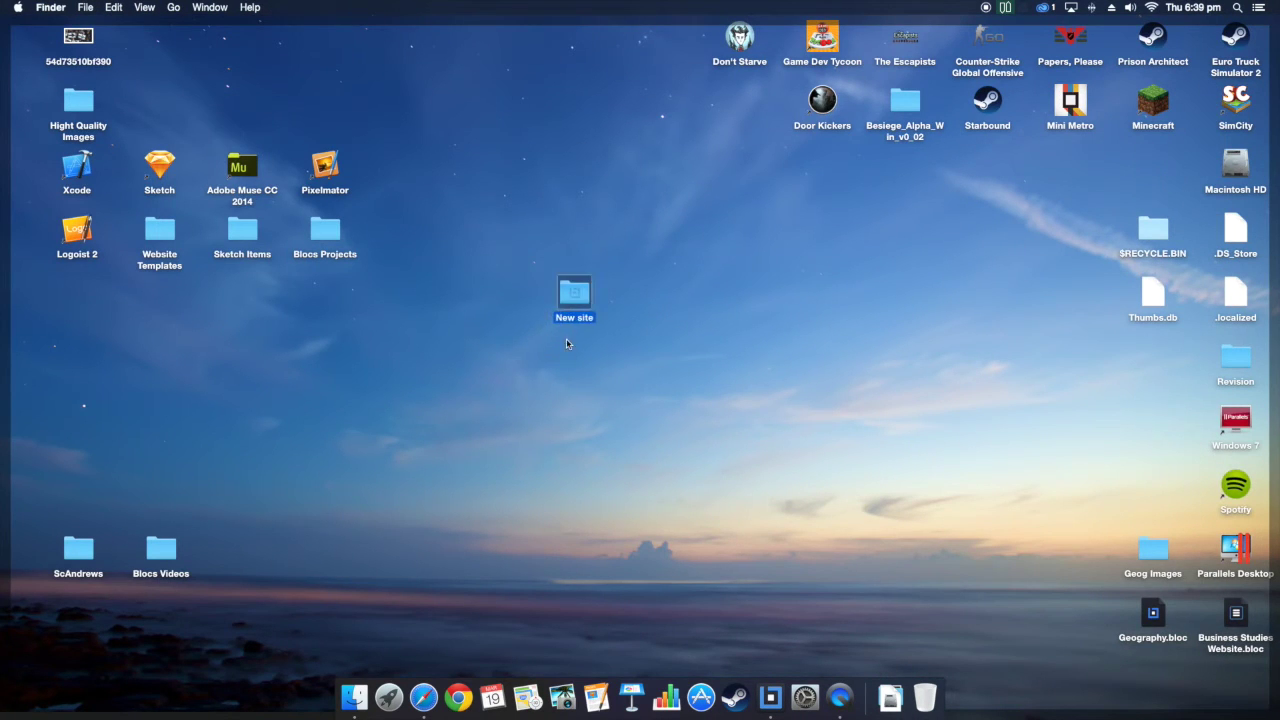
double_click(577, 295)
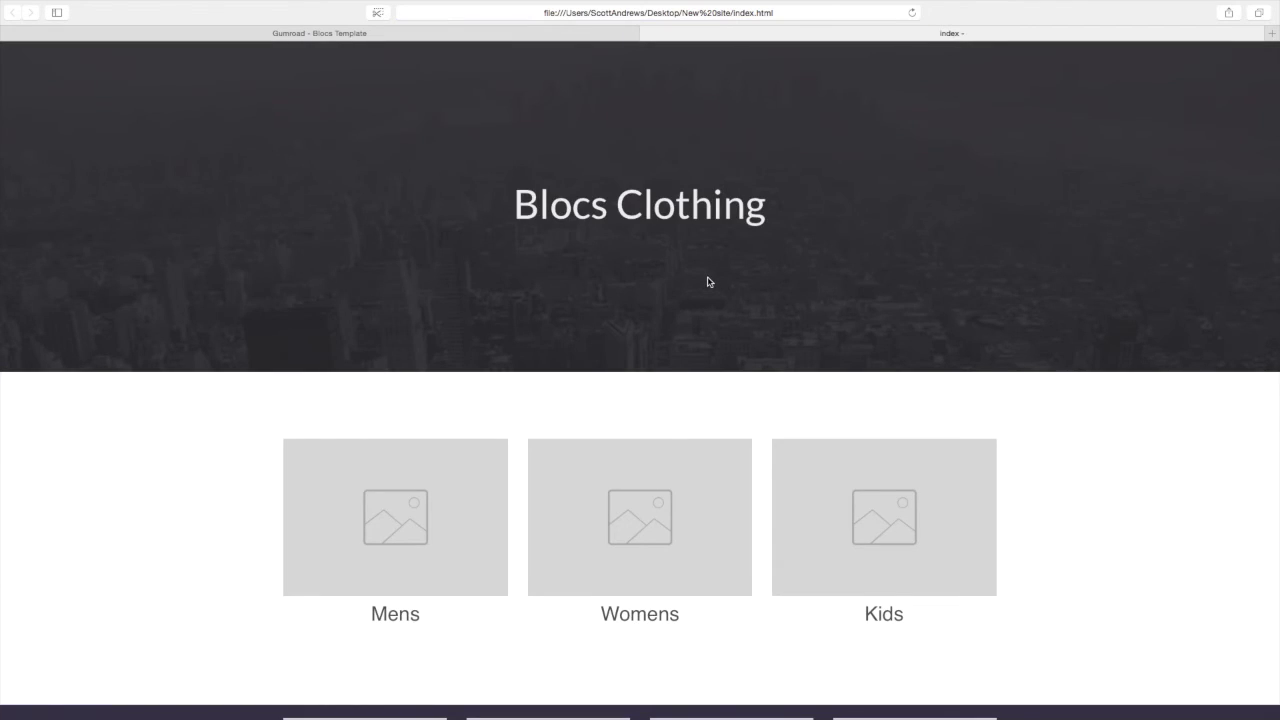
scroll(707, 281, down, 1)
scroll(707, 281, up, 1)
scroll(707, 281, down, 2)
scroll(707, 281, up, 2)
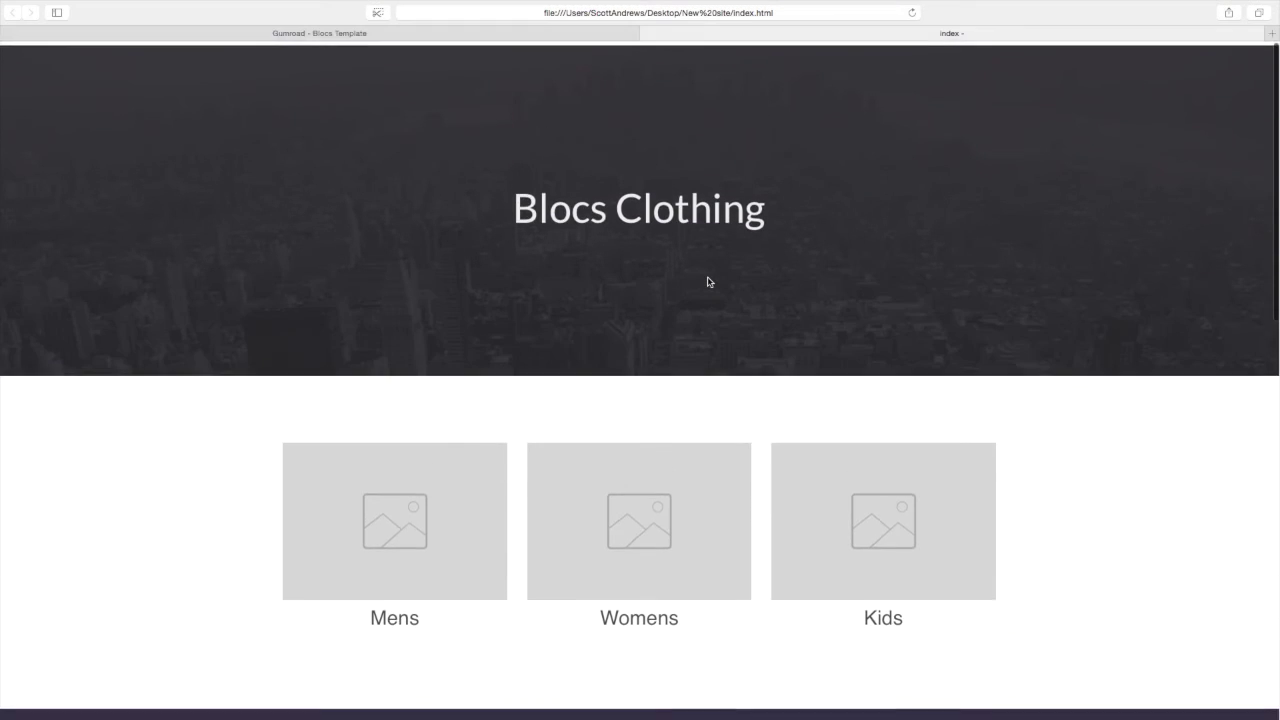
scroll(708, 282, down, 1)
scroll(708, 282, down, 2)
scroll(708, 282, down, 1)
scroll(708, 282, down, 3)
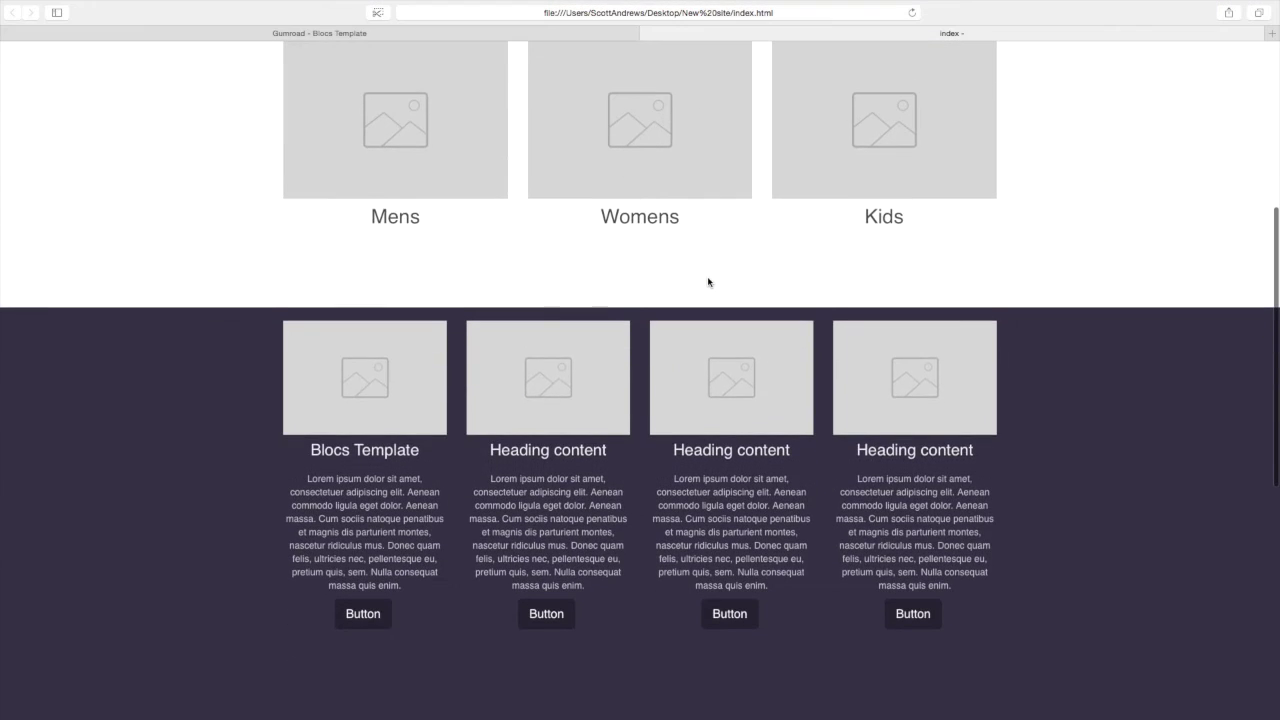
scroll(708, 282, down, 1)
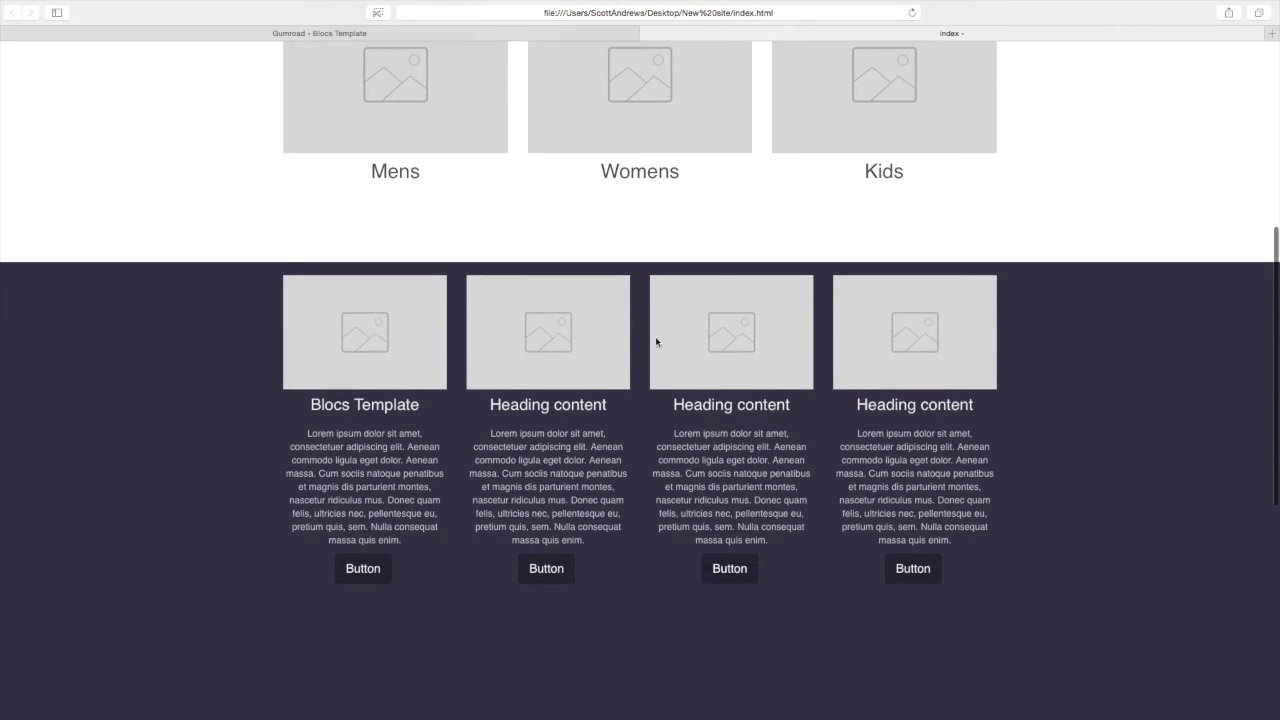
click(365, 579)
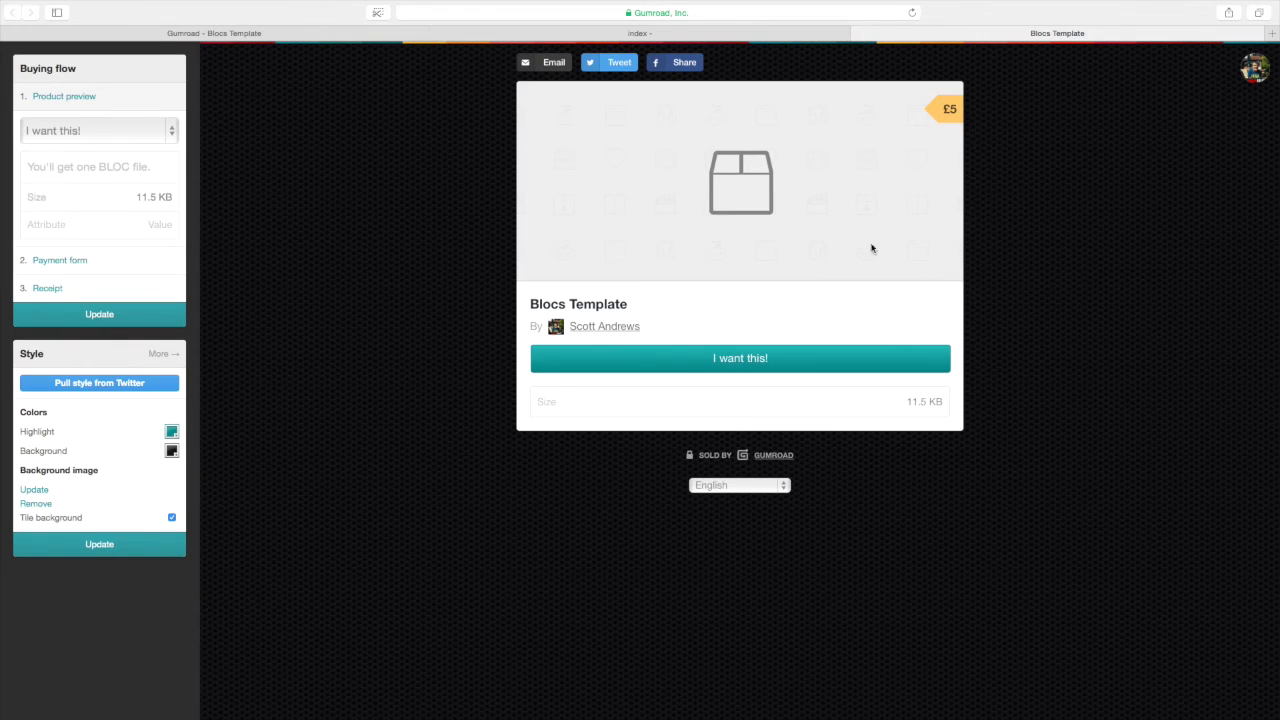
- Log out of Gumroad, preview the £5 Blocs Template checkout, then close the payment form
click(1255, 72)
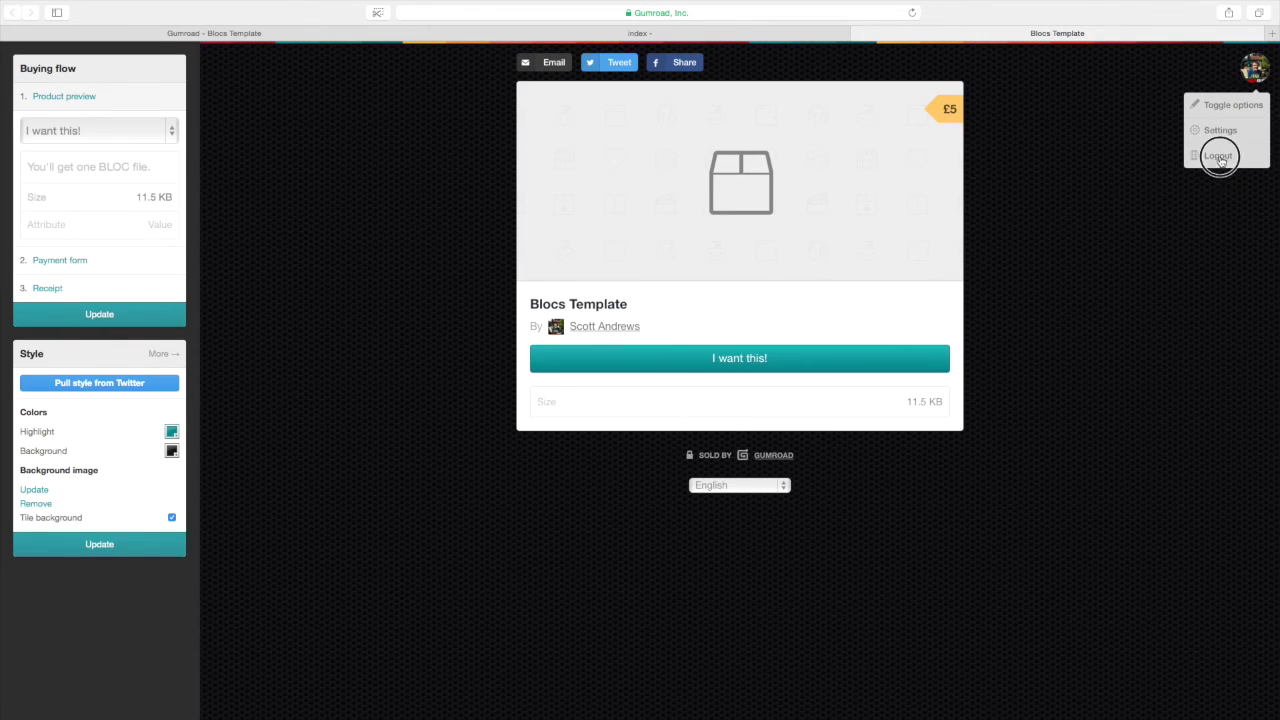
click(1218, 155)
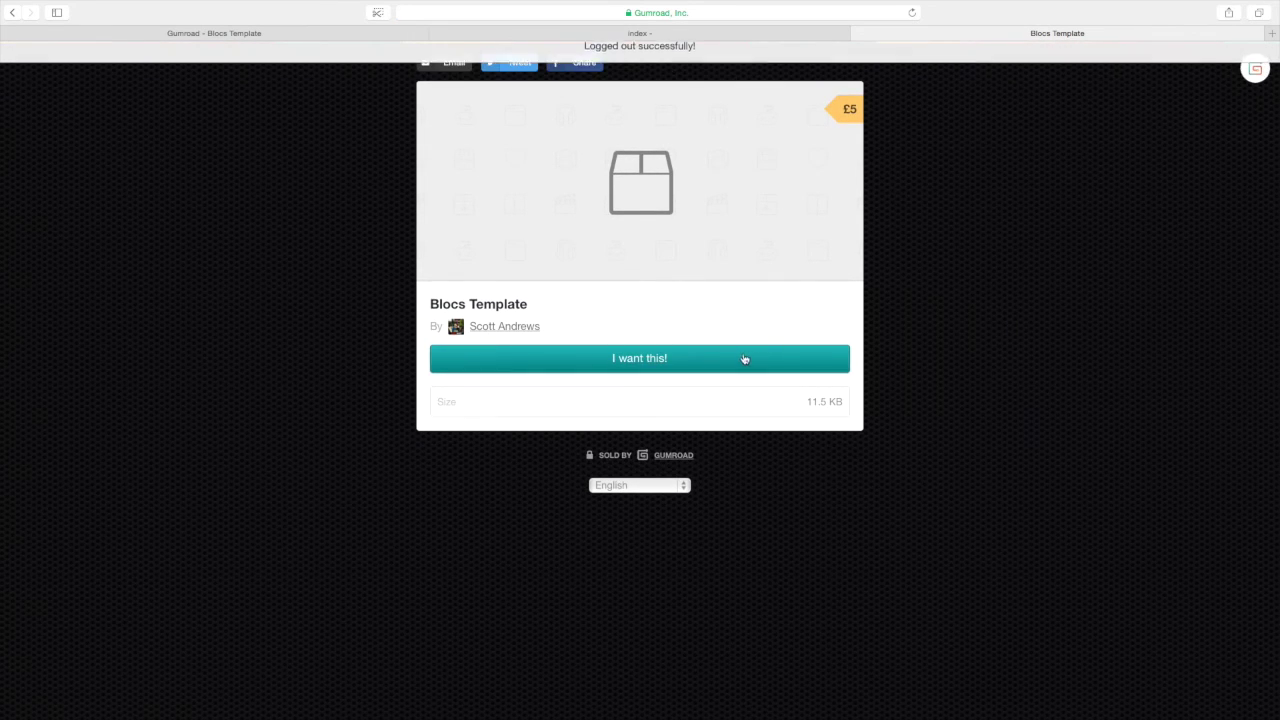
click(595, 368)
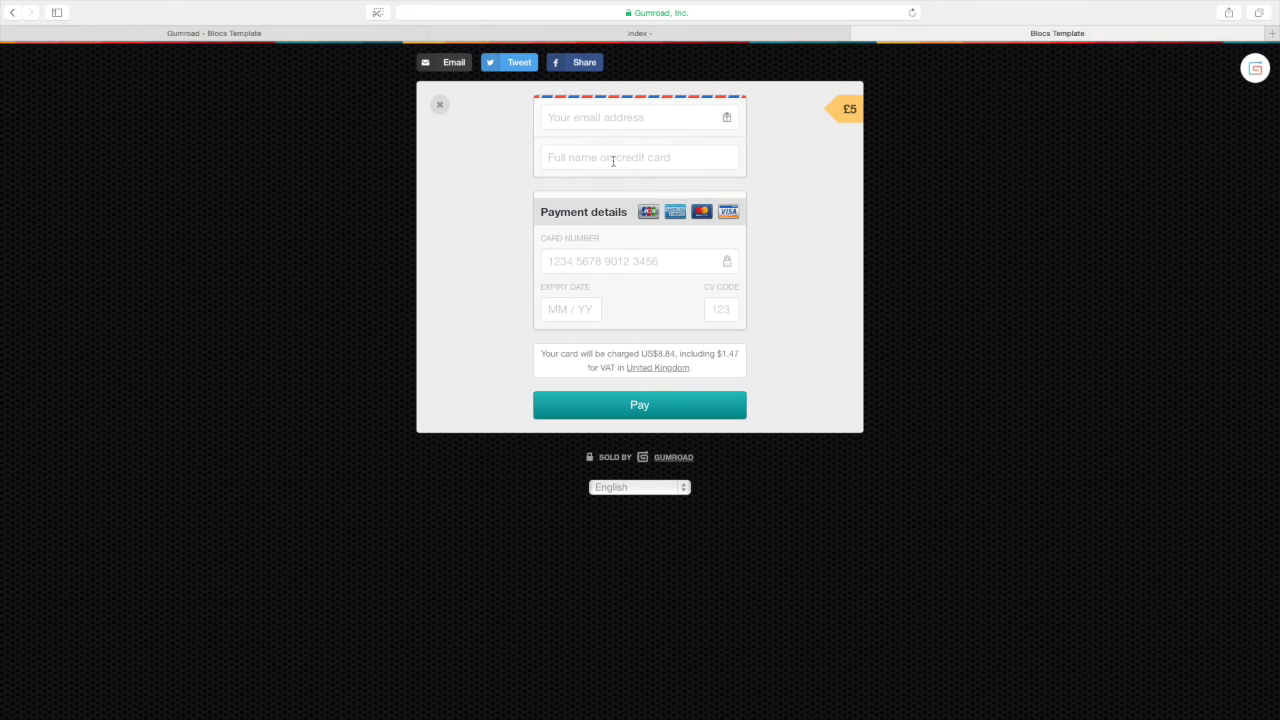
click(439, 104)
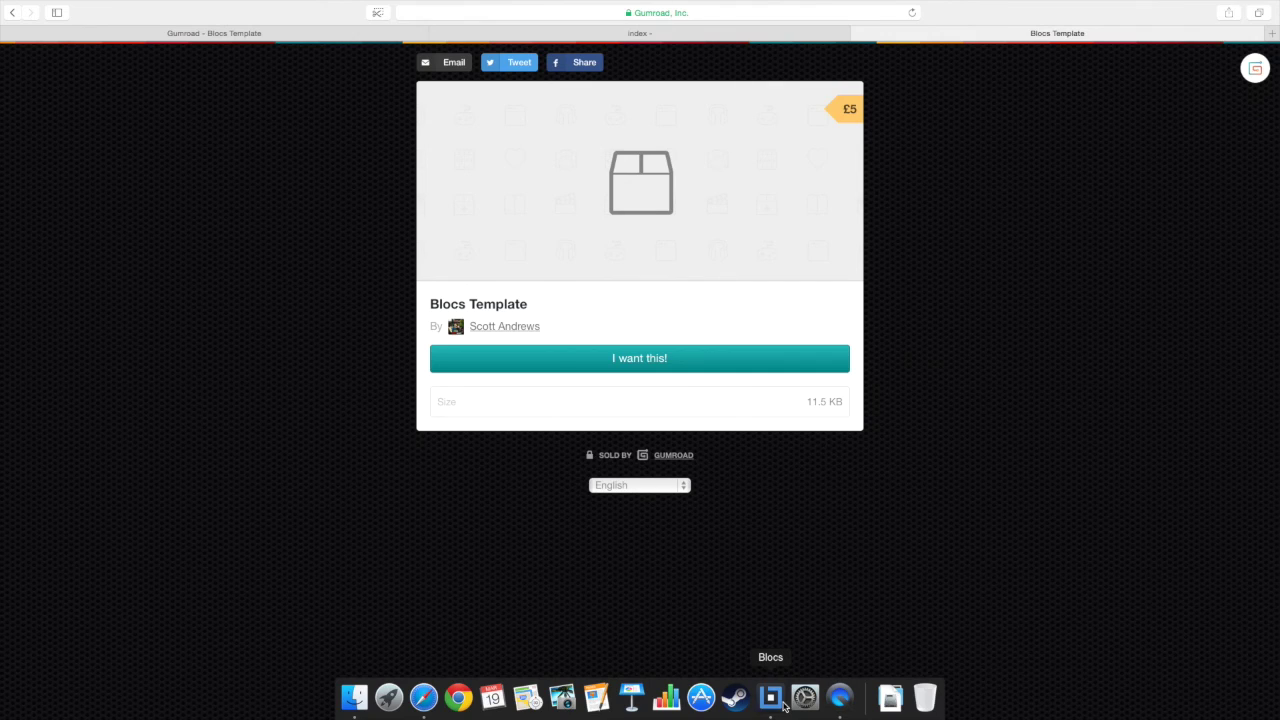
click(772, 697)
click(423, 697)
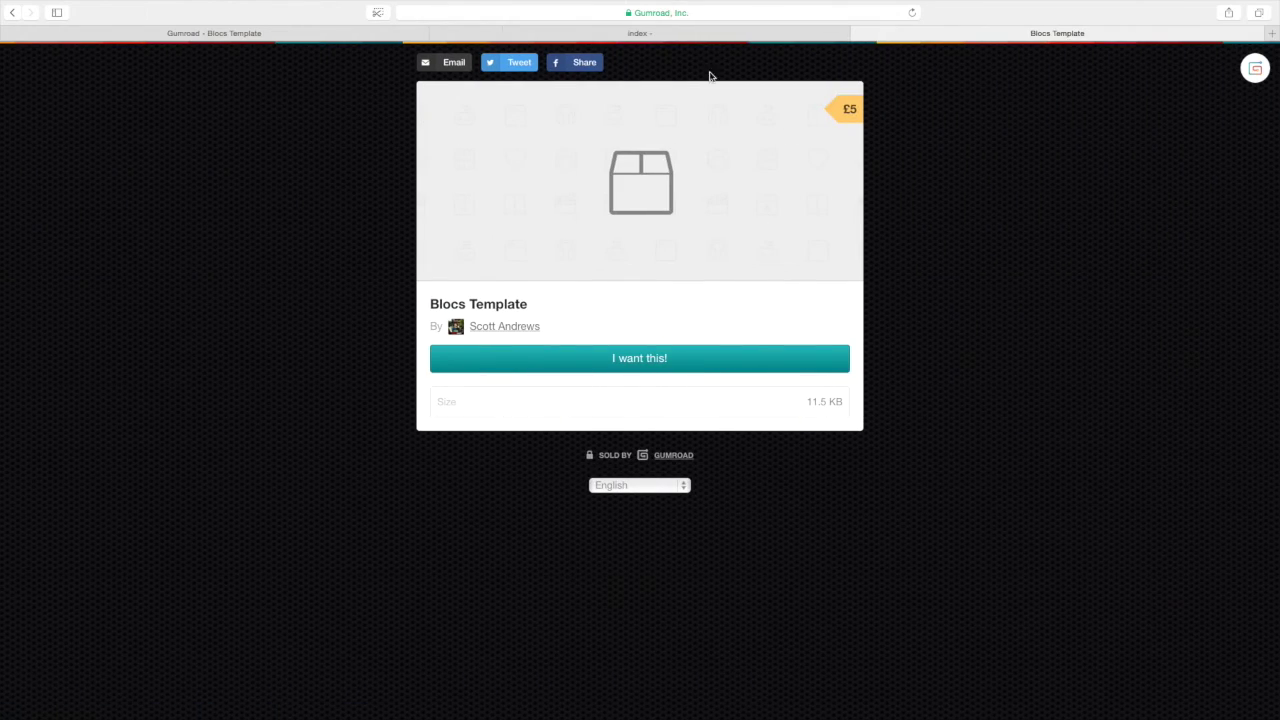
- Switch to the 'index -' tab and scroll the exported page through its cards back to the top
click(703, 36)
scroll(717, 106, up, 5)
scroll(717, 106, up, 3)
scroll(717, 104, down, 4)
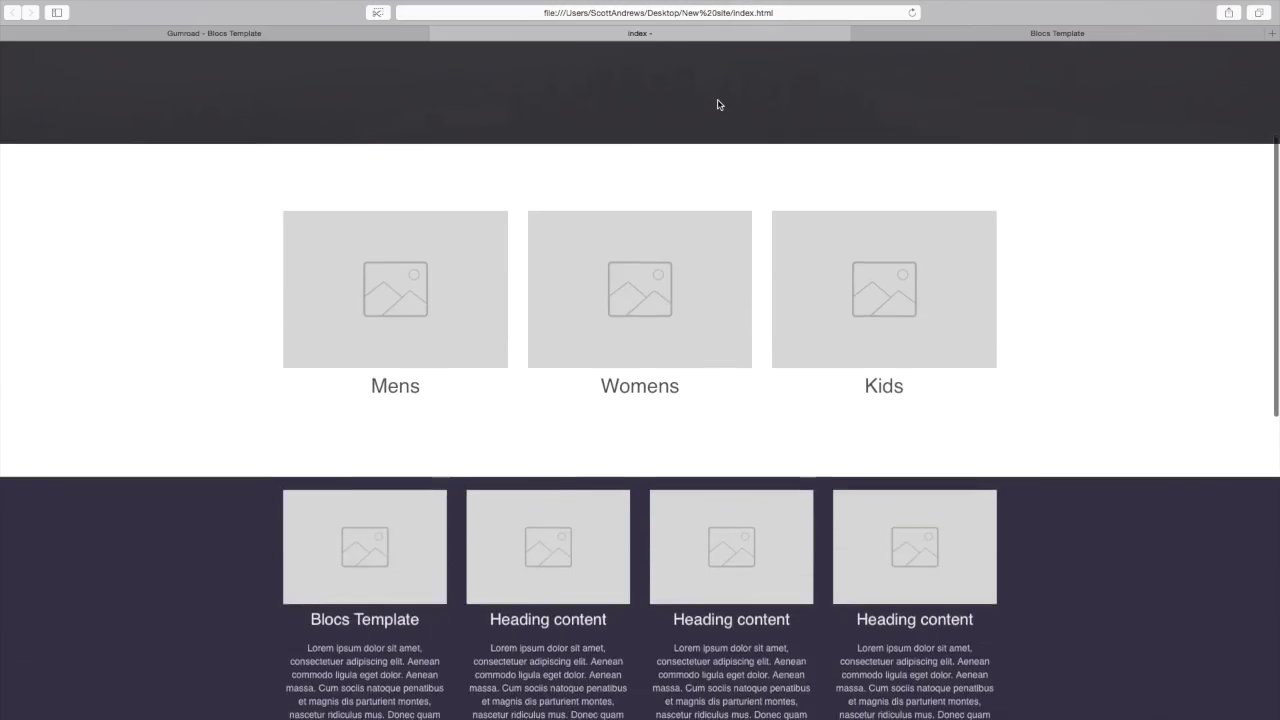
scroll(717, 105, up, 3)
scroll(717, 105, down, 3)
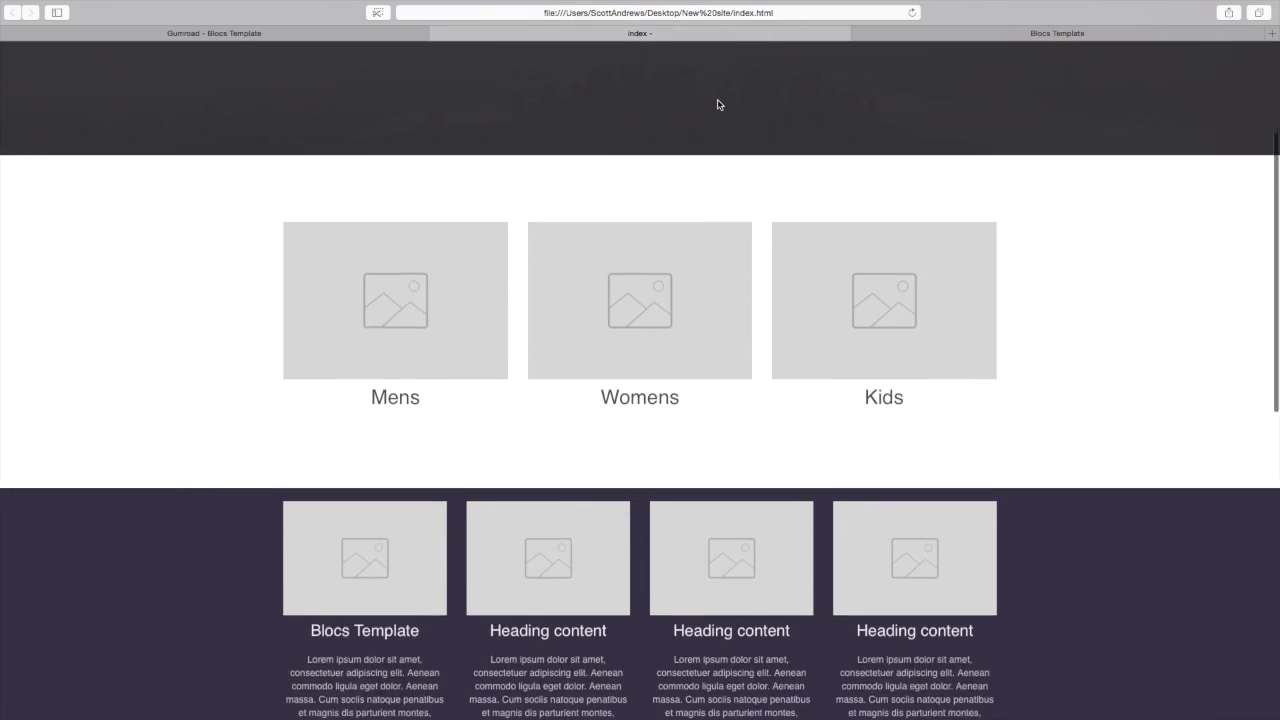
scroll(717, 104, down, 3)
scroll(717, 104, down, 5)
scroll(717, 104, down, 5)
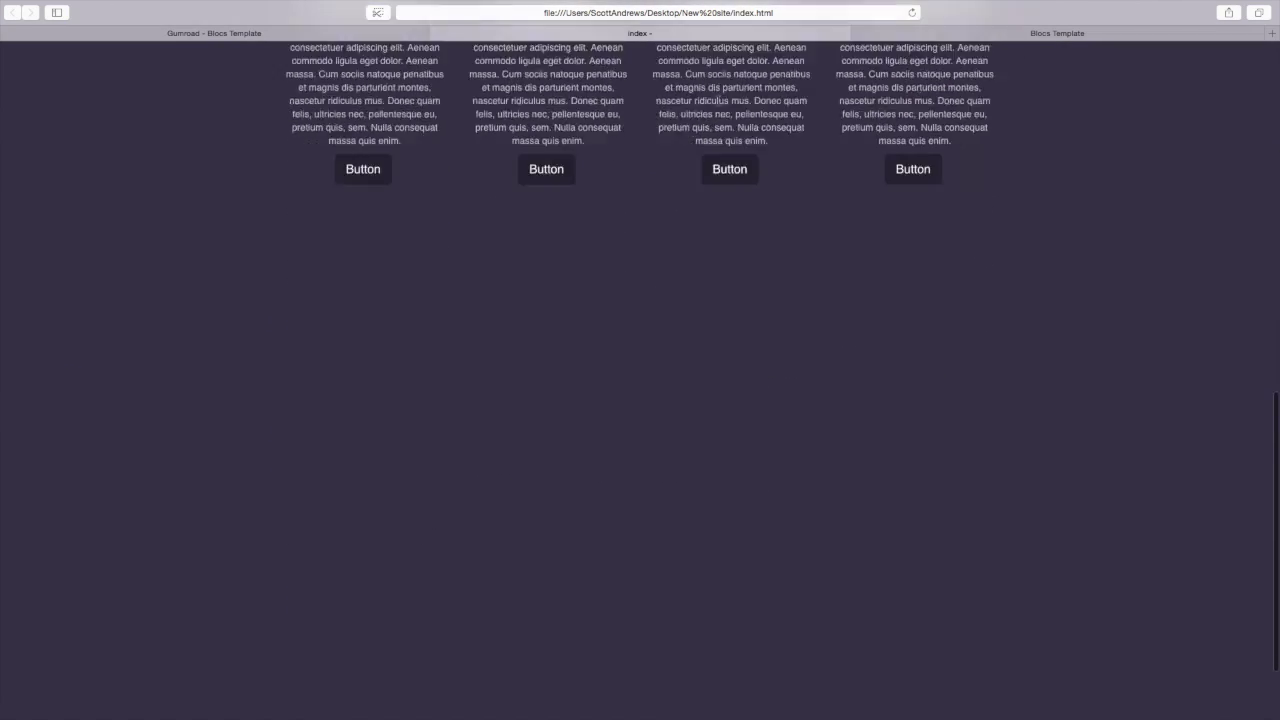
scroll(717, 103, up, 3)
scroll(717, 103, up, 10)
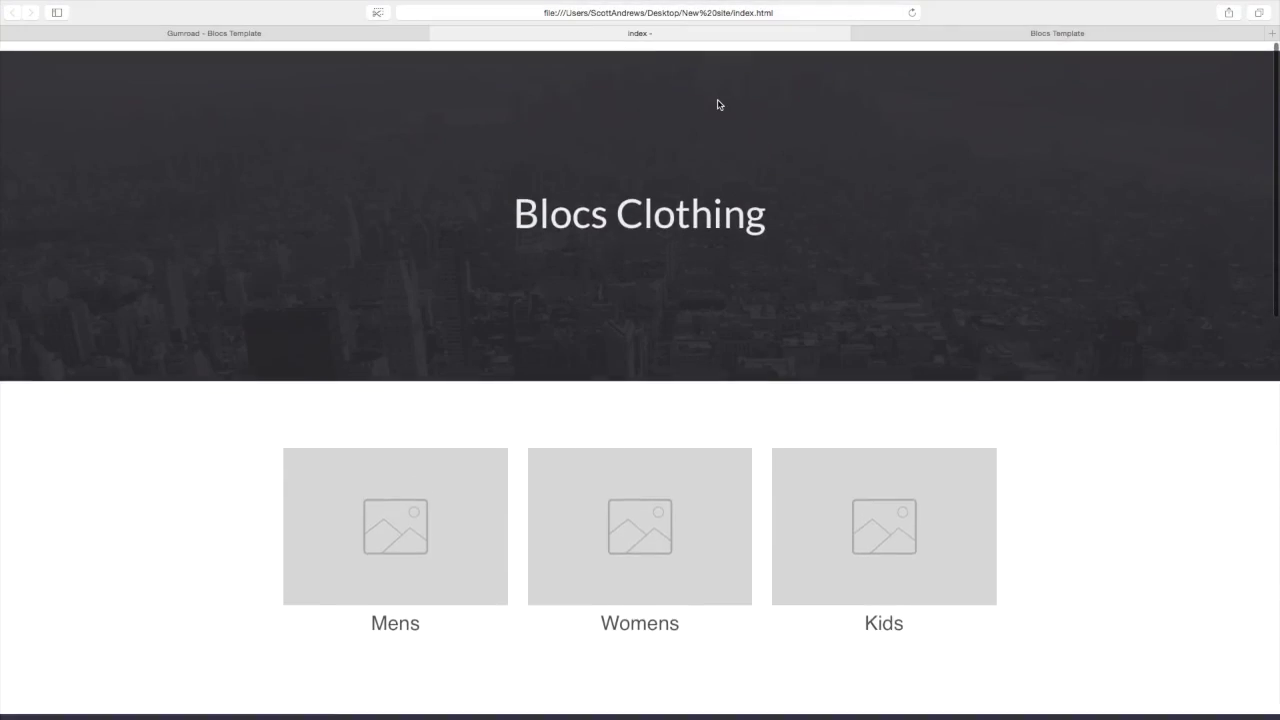